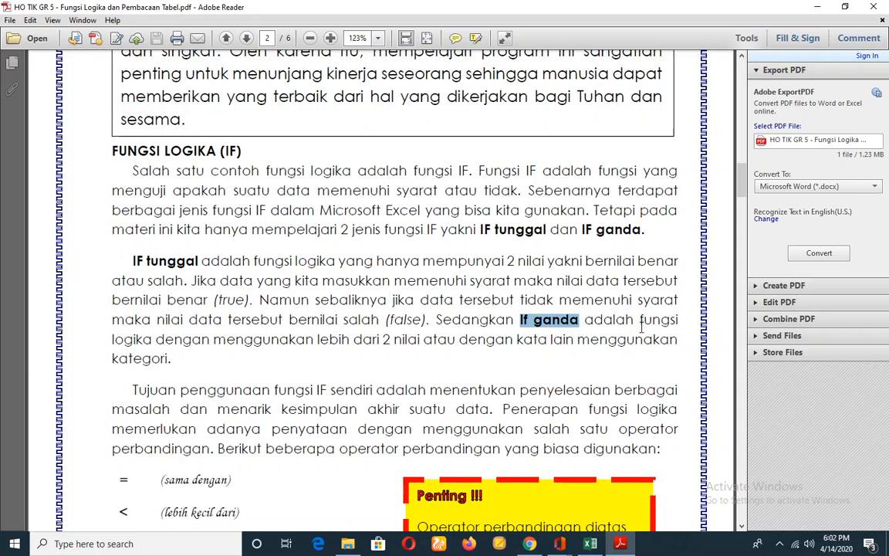
Step: Read the handout's explanation of IF tunggal and IF ganda and its list of comparison operators
{"action": "left_click_drag", "start_coordinate": [641, 327], "coordinate": [678, 343]}
{"action": "left_click", "coordinate": [295, 341]}
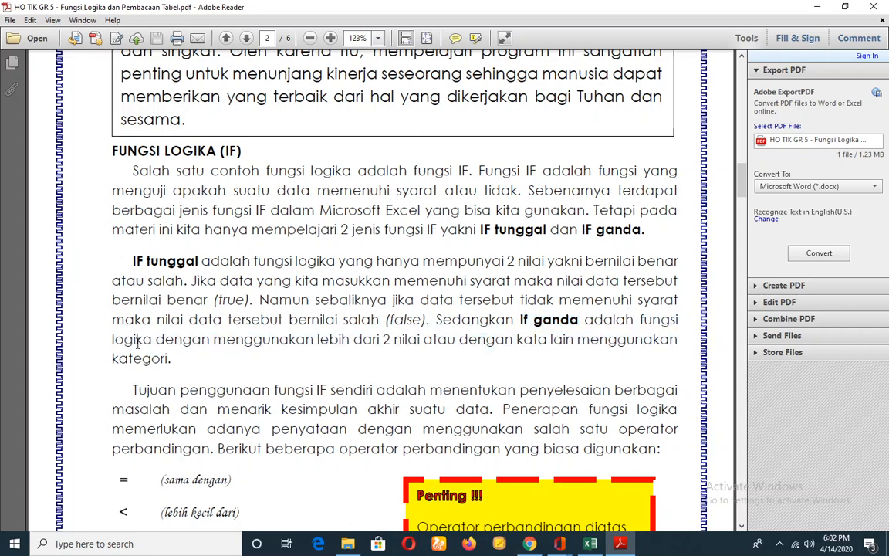
{"action": "left_click_drag", "start_coordinate": [316, 341], "coordinate": [432, 340]}
{"action": "left_click", "coordinate": [479, 341]}
{"action": "left_click_drag", "start_coordinate": [577, 340], "coordinate": [174, 361]}
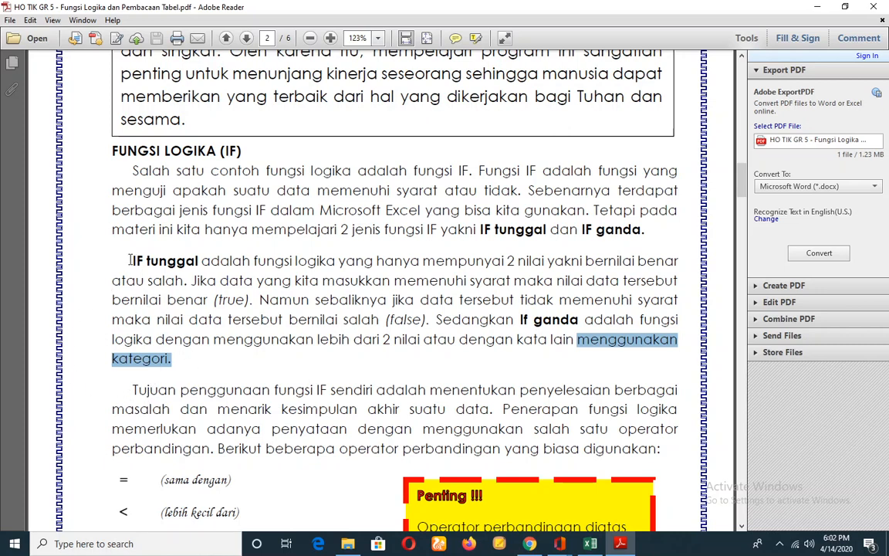
{"action": "left_click_drag", "start_coordinate": [132, 263], "coordinate": [177, 266]}
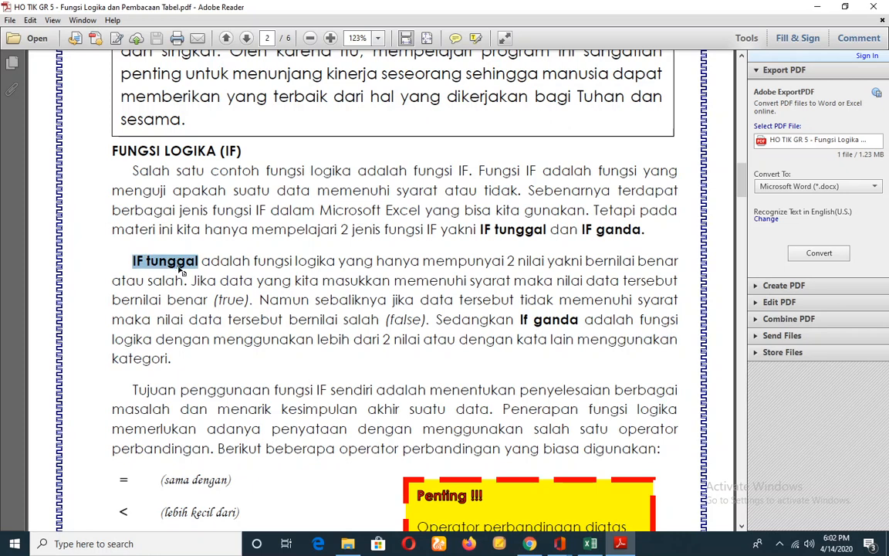
{"action": "scroll", "coordinate": [201, 303], "scroll_direction": "down", "scroll_amount": 4}
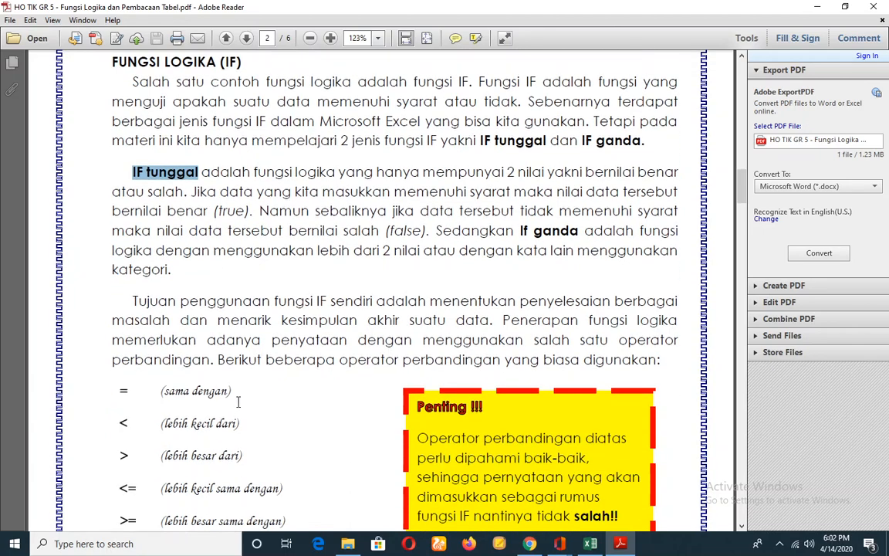
{"action": "scroll", "coordinate": [231, 401], "scroll_direction": "down", "scroll_amount": 1}
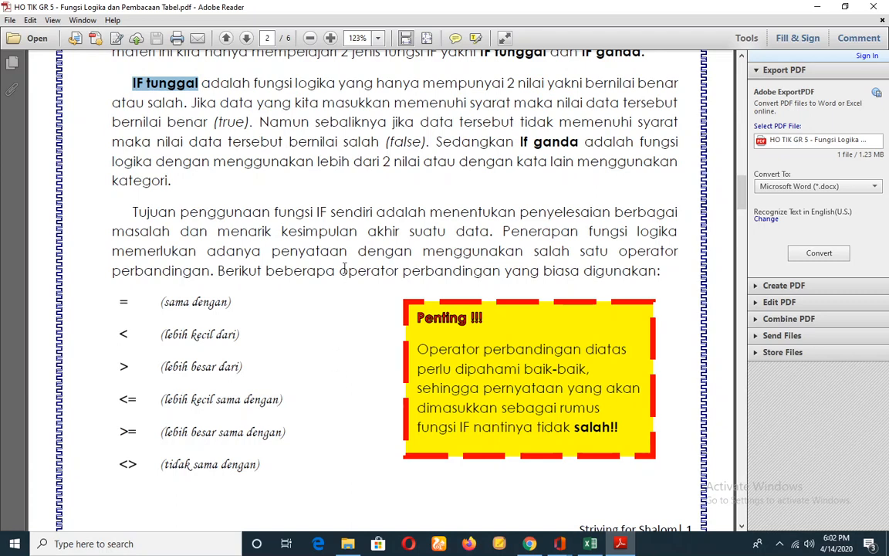
{"action": "left_click_drag", "start_coordinate": [342, 268], "coordinate": [416, 272]}
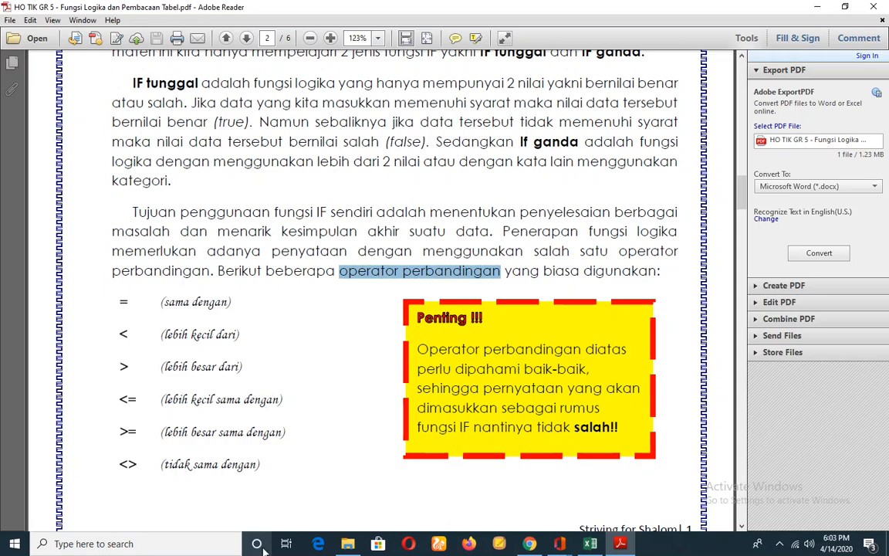
Step: Switch to the Excel workbook and move the IQ classification picture slightly lower beside the Hasil Tes IQ table
{"action": "left_click", "coordinate": [594, 545]}
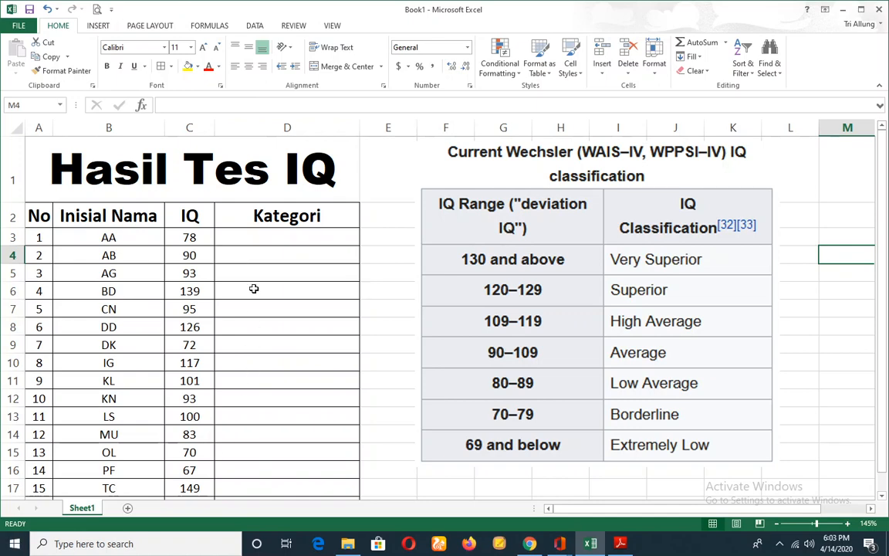
{"action": "left_click_drag", "start_coordinate": [485, 165], "coordinate": [479, 179]}
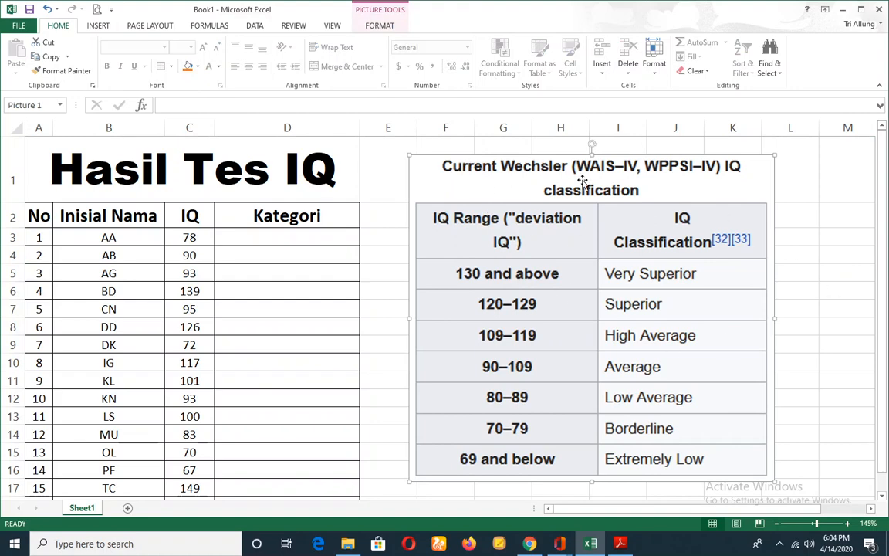
{"action": "key", "text": "alt+Tab"}
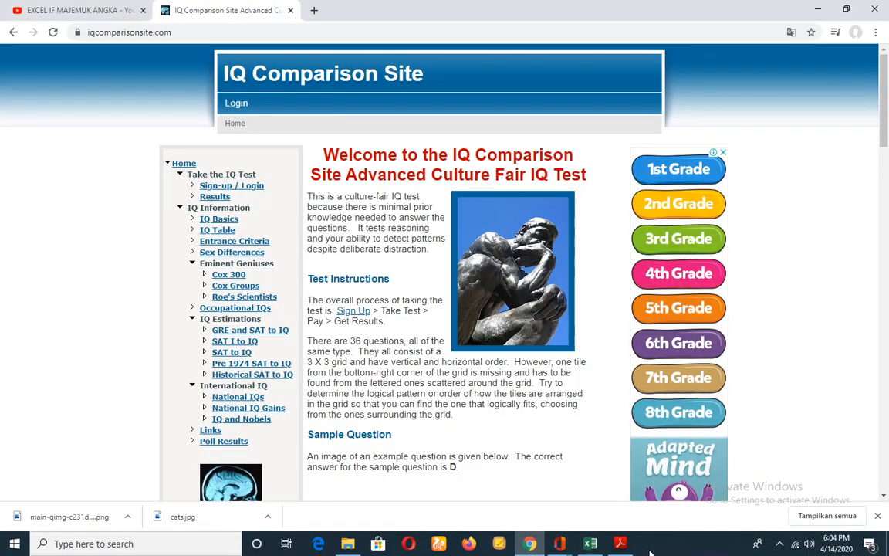
{"action": "left_click", "coordinate": [584, 550]}
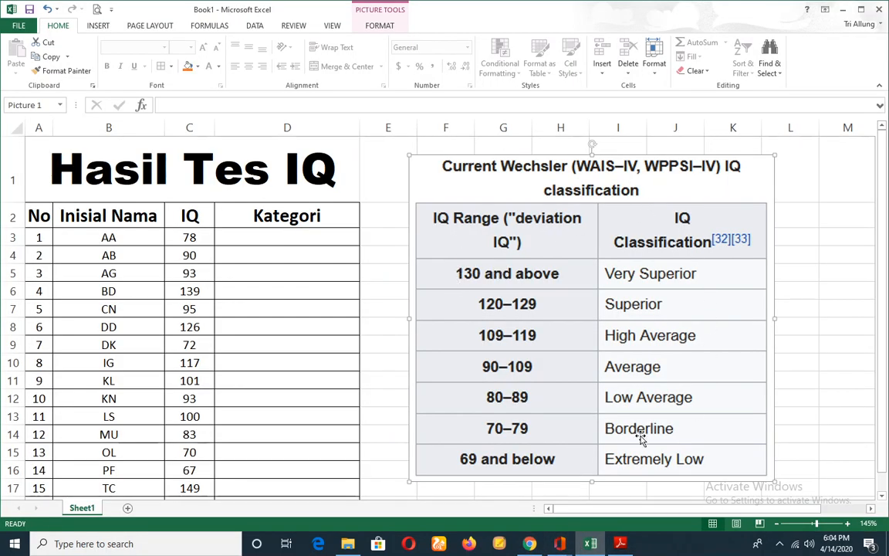
Step: Enter the category Borderline by hand in D3 for the first IQ score
{"action": "left_click", "coordinate": [320, 241]}
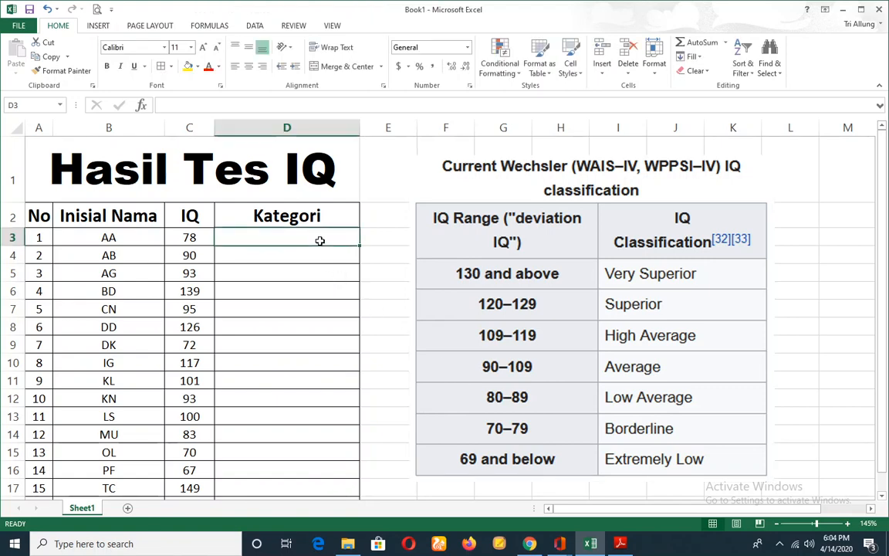
{"action": "left_click", "coordinate": [205, 240]}
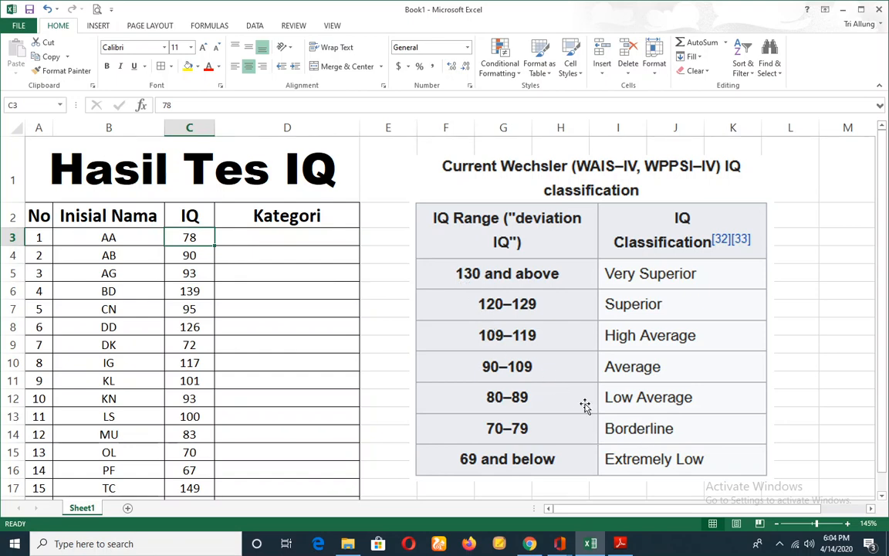
{"action": "left_click", "coordinate": [315, 246]}
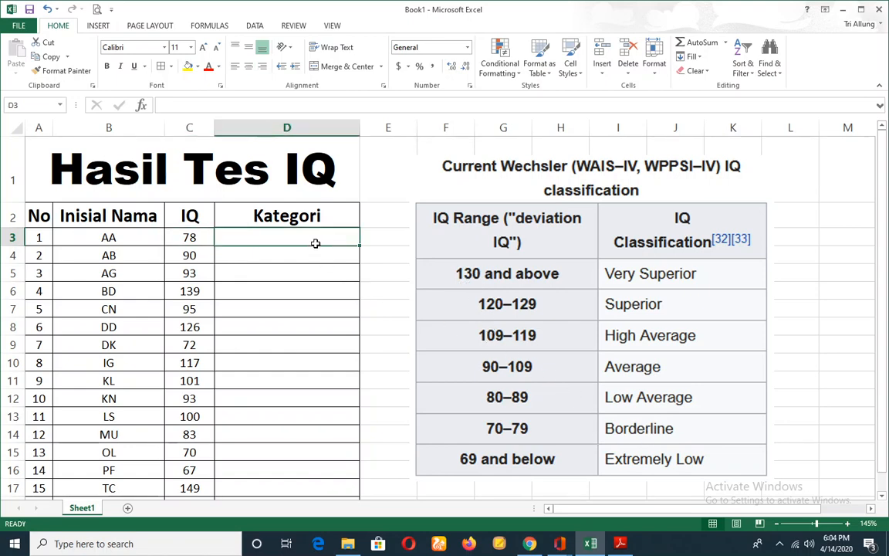
{"action": "type", "text": "Bor"}
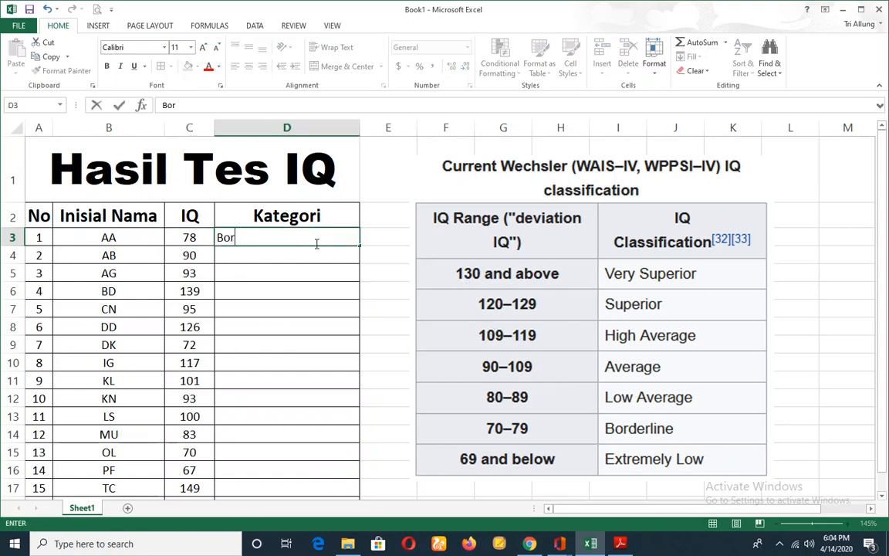
{"action": "type", "text": "derline"}
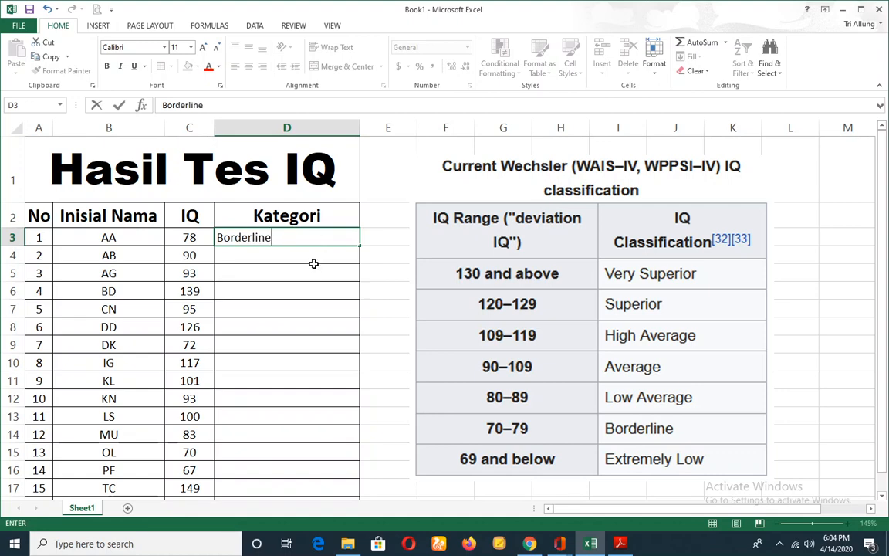
{"action": "key", "text": "Return"}
Step: Clear the hand-entered category from D3
{"action": "scroll", "coordinate": [257, 289], "scroll_direction": "down", "scroll_amount": 2}
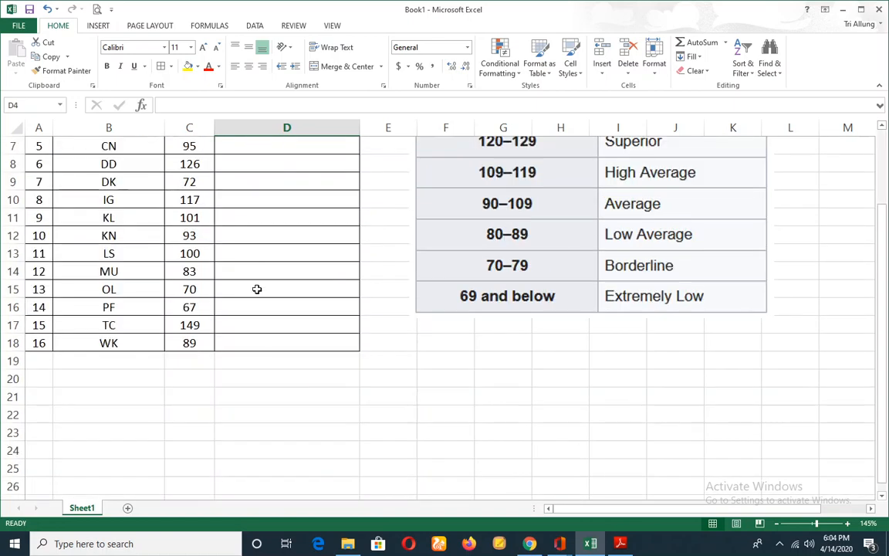
{"action": "scroll", "coordinate": [257, 289], "scroll_direction": "up", "scroll_amount": 2}
{"action": "left_click", "coordinate": [257, 237]}
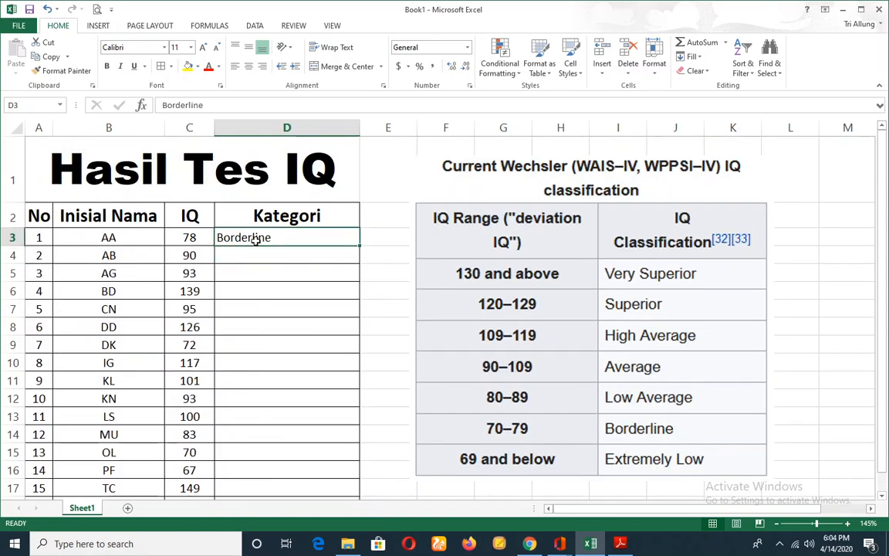
{"action": "key", "text": "BackSpace"}
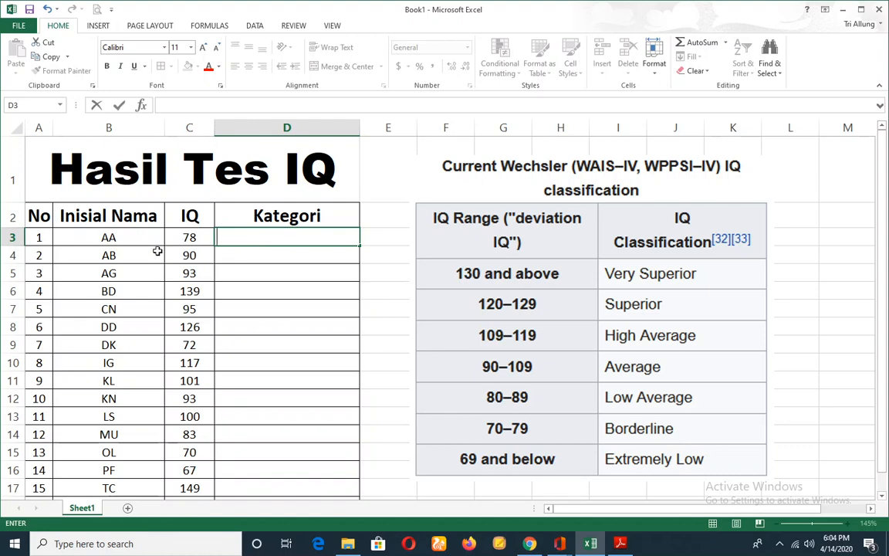
Step: Examine the No, Inisial Nama and IQ columns of the Hasil Tes IQ table down to the last row
{"action": "left_click", "coordinate": [44, 235]}
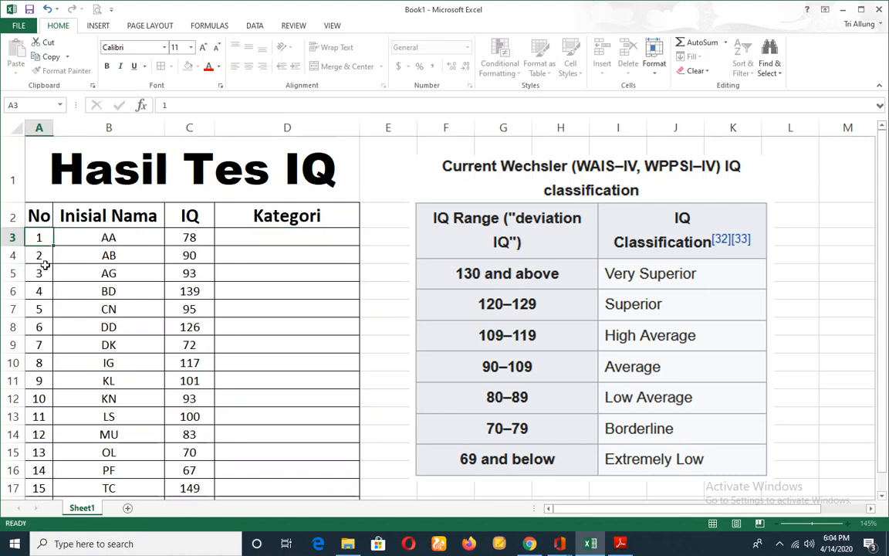
{"action": "left_click_drag", "start_coordinate": [46, 265], "coordinate": [39, 399]}
{"action": "left_click", "coordinate": [110, 237]}
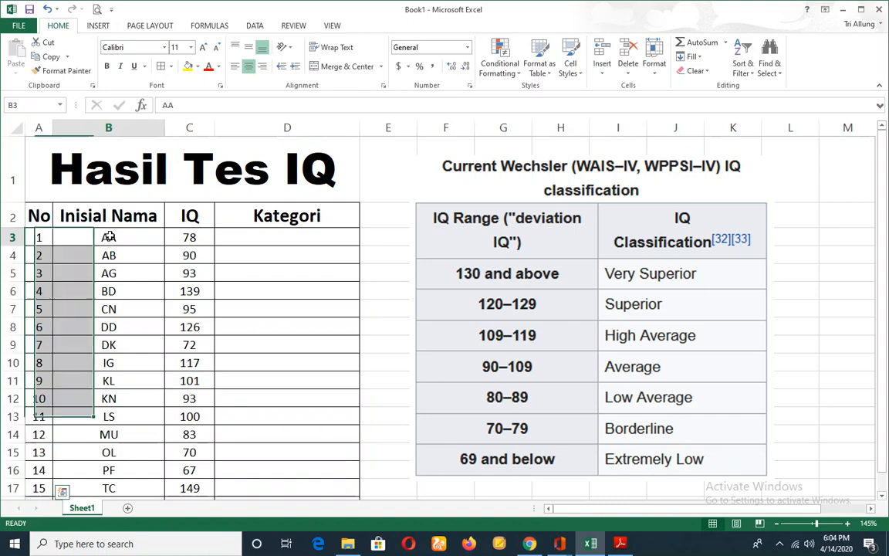
{"action": "left_click_drag", "start_coordinate": [109, 237], "coordinate": [107, 487]}
{"action": "scroll", "coordinate": [110, 468], "scroll_direction": "down", "scroll_amount": 1}
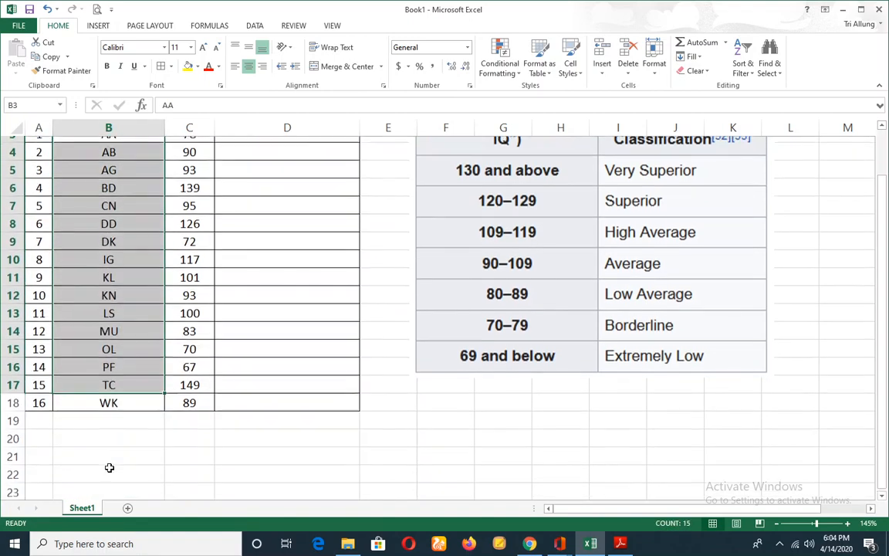
{"action": "scroll", "coordinate": [114, 389], "scroll_direction": "up", "scroll_amount": 1}
{"action": "left_click", "coordinate": [136, 237]}
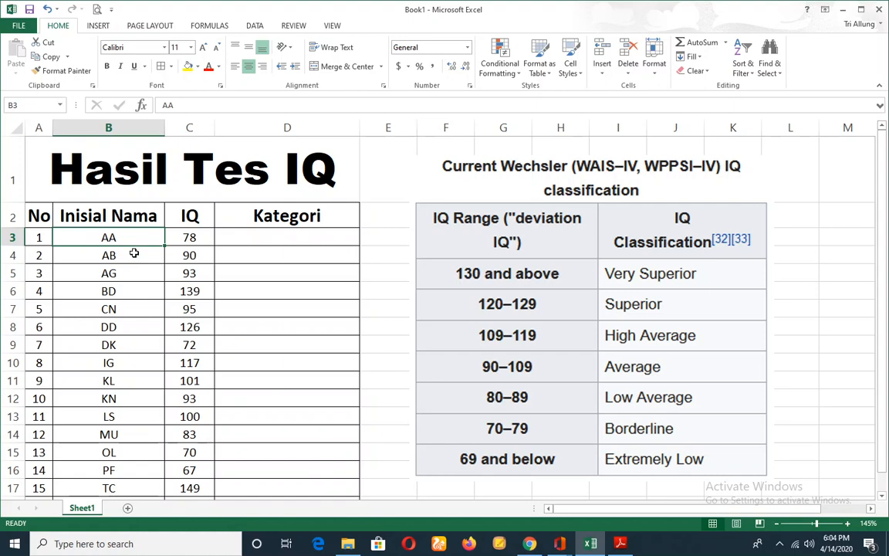
{"action": "scroll", "coordinate": [135, 253], "scroll_direction": "down", "scroll_amount": 1}
{"action": "scroll", "coordinate": [134, 253], "scroll_direction": "up", "scroll_amount": 1}
{"action": "left_click_drag", "start_coordinate": [178, 235], "coordinate": [192, 448]}
{"action": "scroll", "coordinate": [247, 285], "scroll_direction": "up", "scroll_amount": 1}
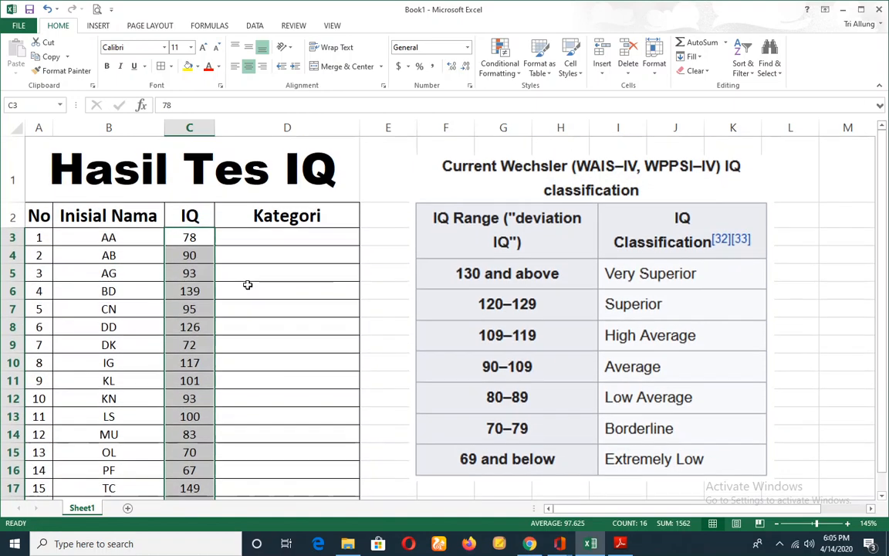
Step: Begin an IF formula in D3 whose condition compares C3 with the greater-than operator
{"action": "left_click", "coordinate": [251, 237]}
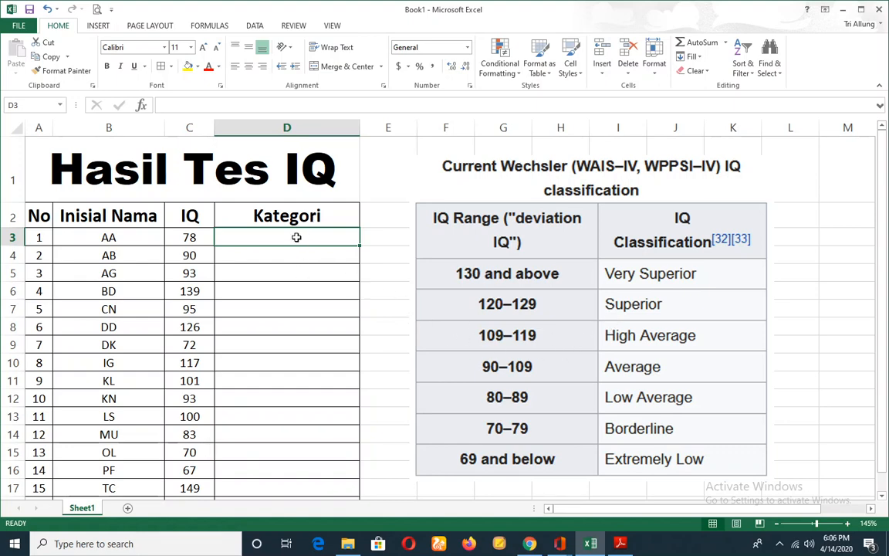
{"action": "type", "text": "=if"}
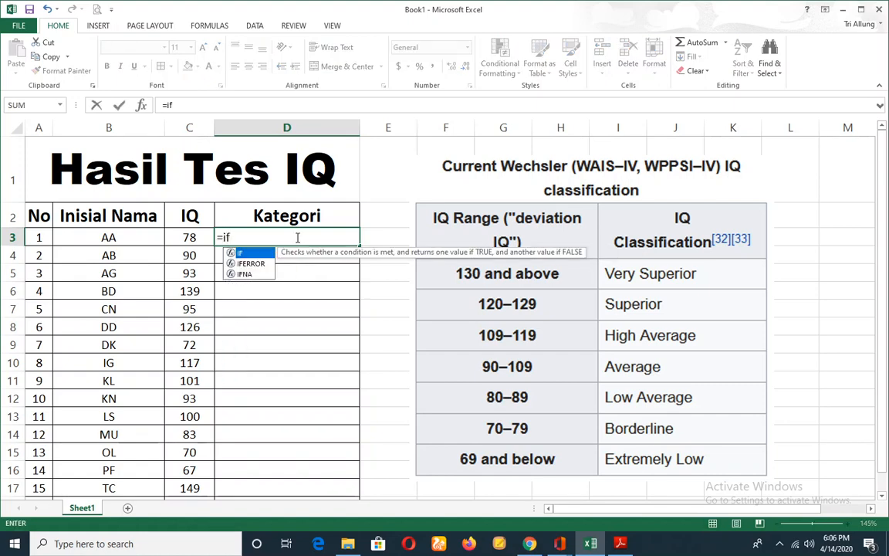
{"action": "key", "text": "BackSpace"}
{"action": "key", "text": "BackSpace"}
{"action": "type", "text": "IF("}
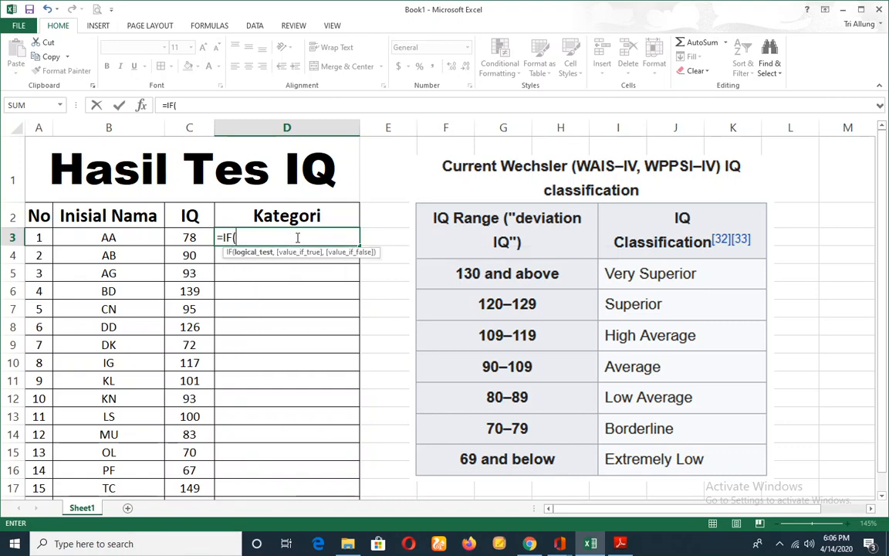
{"action": "left_click", "coordinate": [200, 237]}
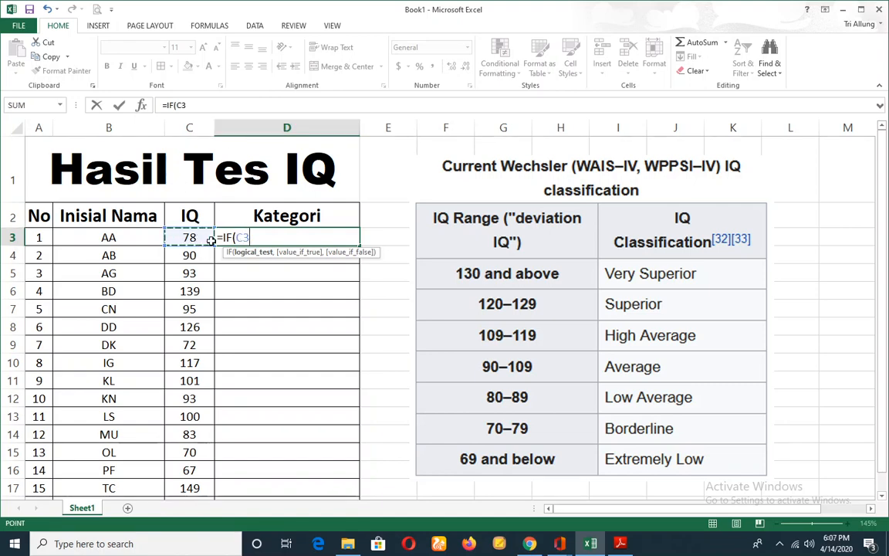
{"action": "type", "text": ">"}
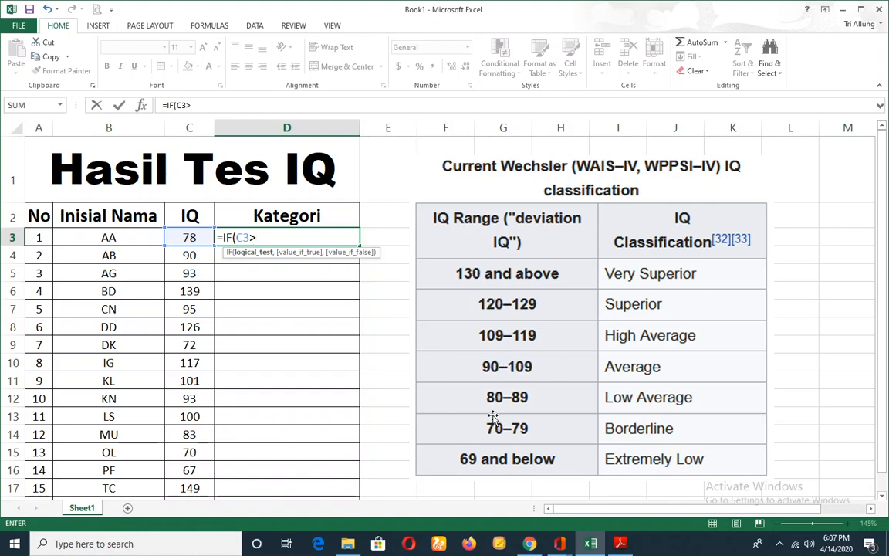
{"action": "left_click", "coordinate": [256, 237]}
{"action": "left_click", "coordinate": [192, 237]}
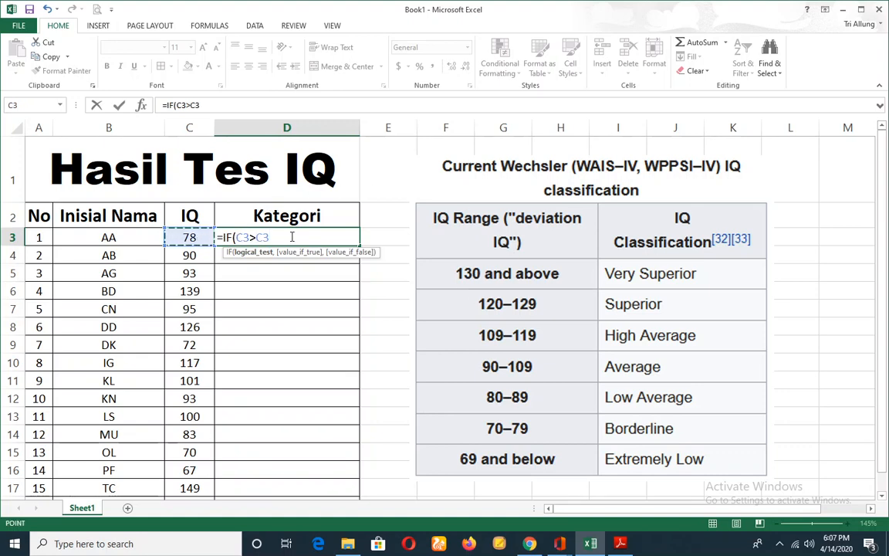
{"action": "key", "text": "BackSpace"}
{"action": "key", "text": "BackSpace"}
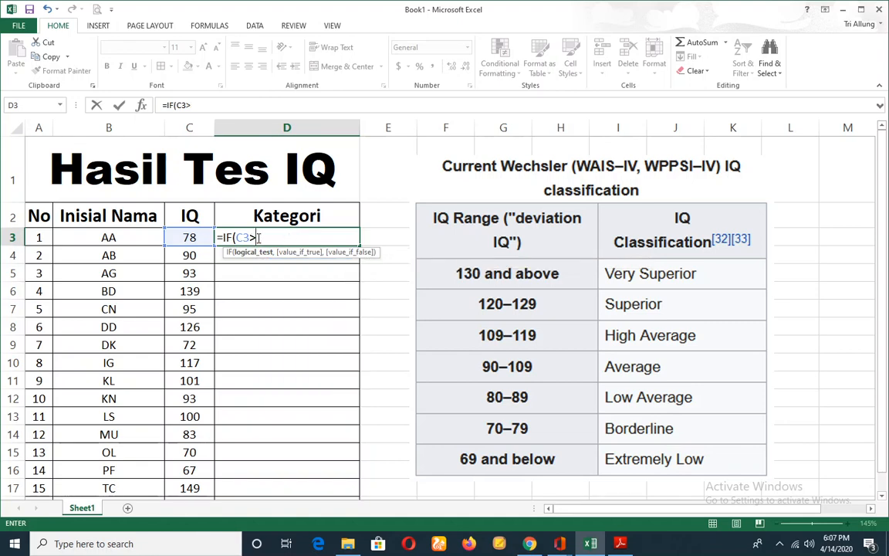
Step: Complete the D3 condition with 130 and set "Very Superior" as the value if true
{"action": "type", "text": "130"}
{"action": "type", "text": ","}
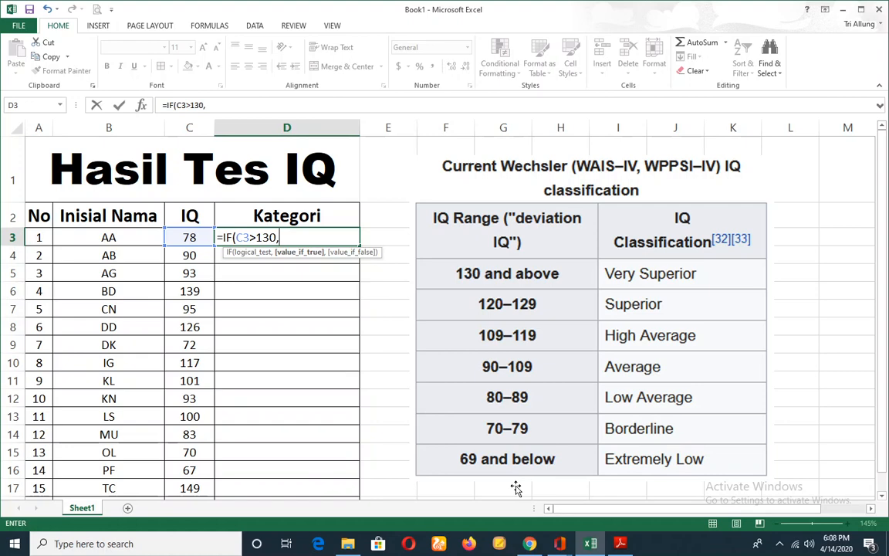
{"action": "type", "text": "\"v"}
{"action": "key", "text": "BackSpace"}
{"action": "type", "text": "V"}
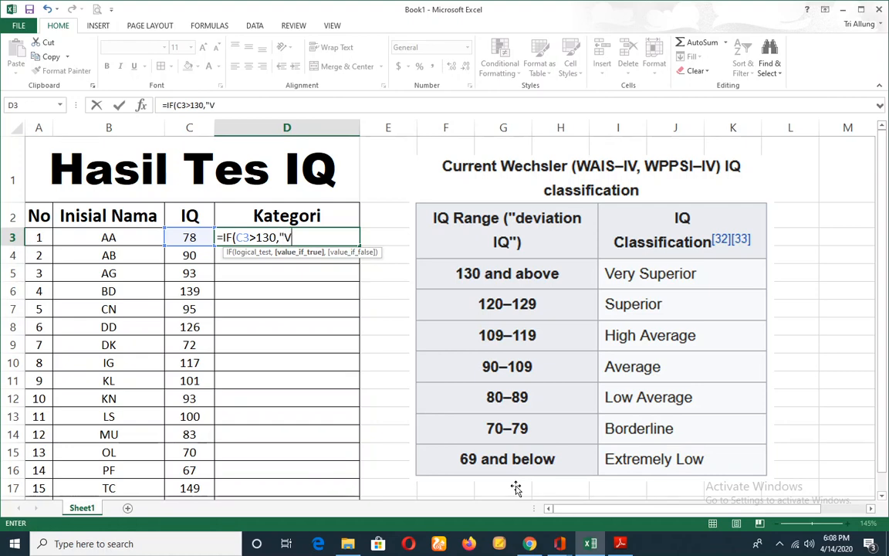
{"action": "type", "text": "ery Su"}
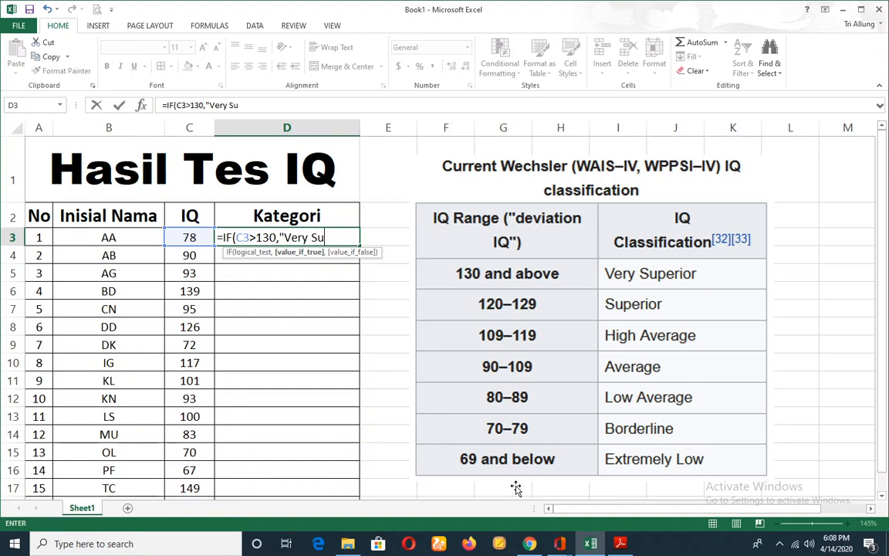
{"action": "type", "text": "perior\","}
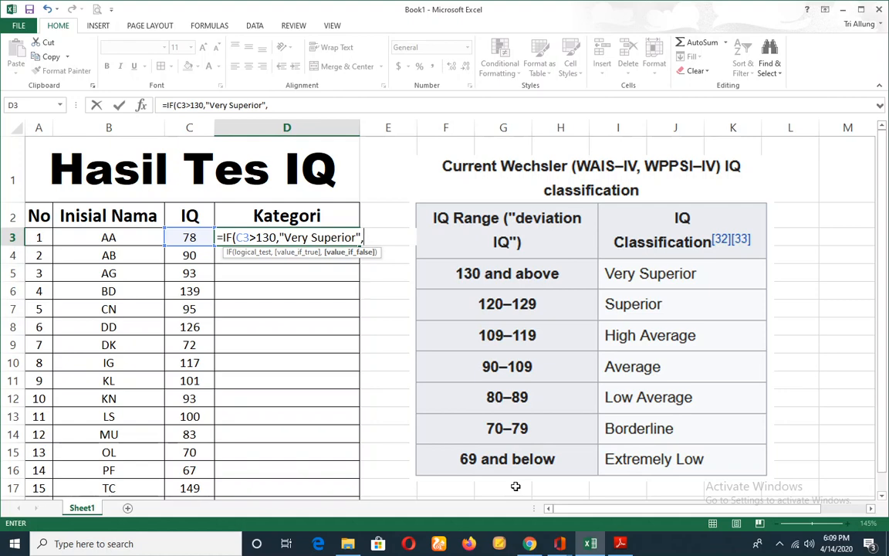
Step: Nest a second IF as the value if false in D3, returning "Superior" when C3>120
{"action": "type", "text": "i"}
{"action": "key", "text": "BackSpace"}
{"action": "type", "text": "IF"}
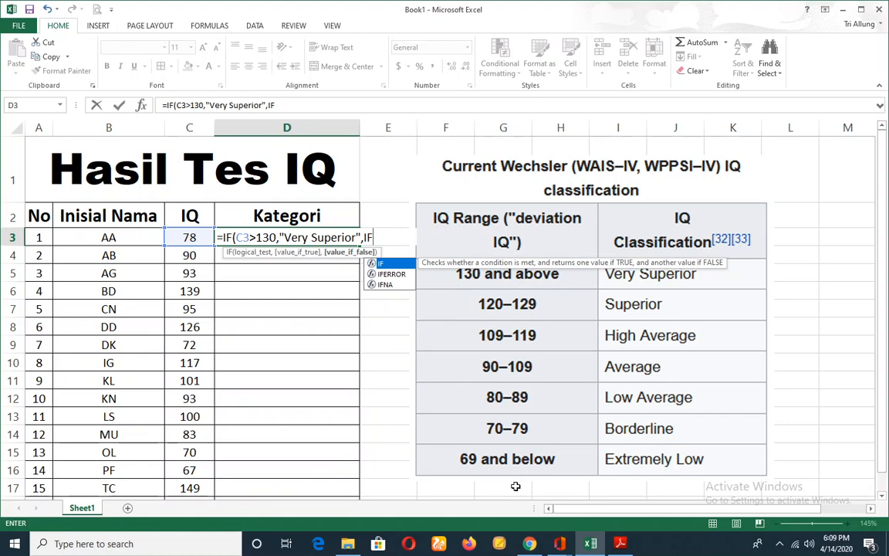
{"action": "type", "text": "("}
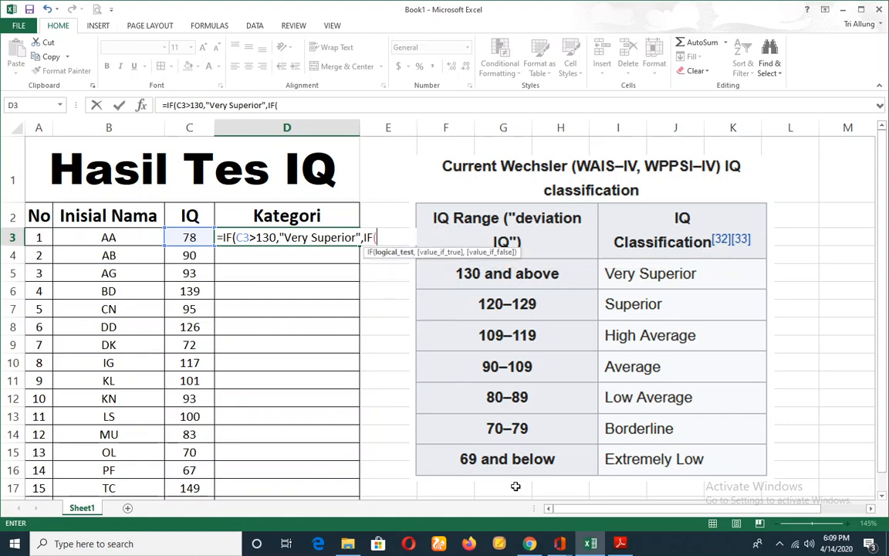
{"action": "left_click", "coordinate": [191, 238]}
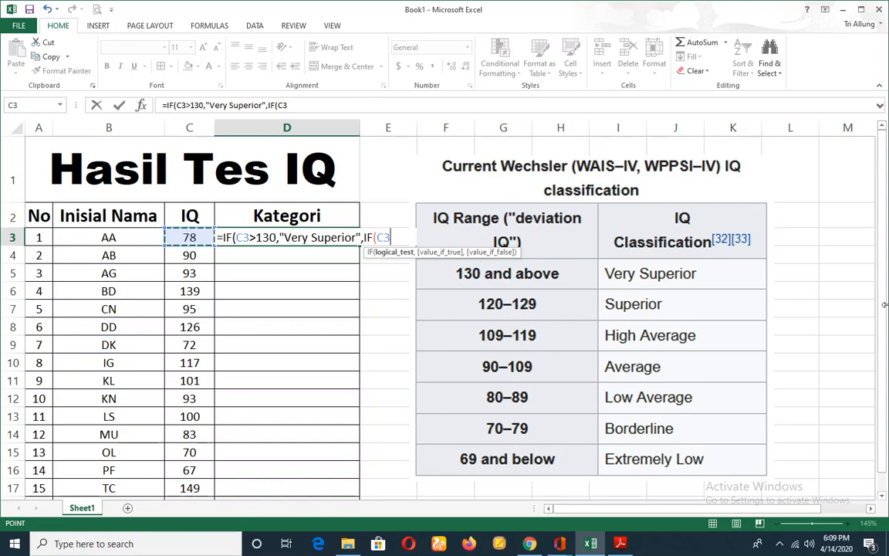
{"action": "type", "text": ">"}
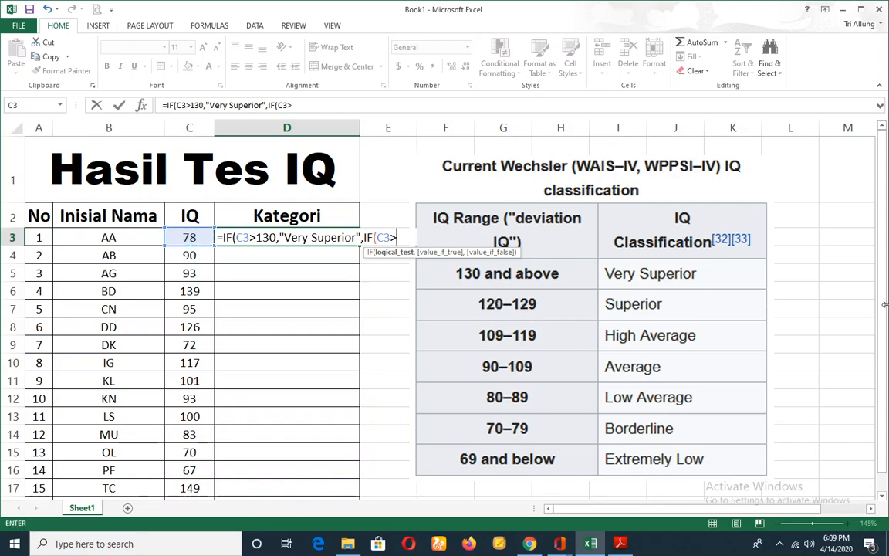
{"action": "type", "text": "120"}
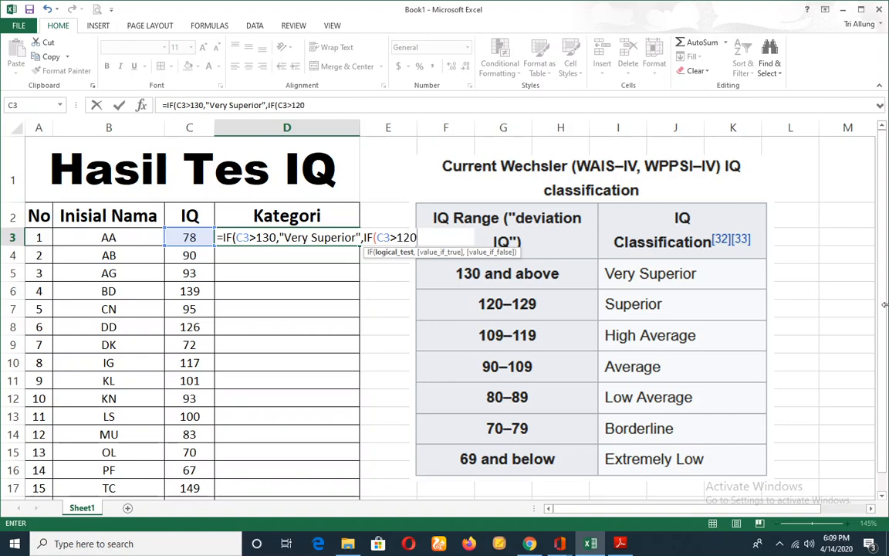
{"action": "type", "text": ",\""}
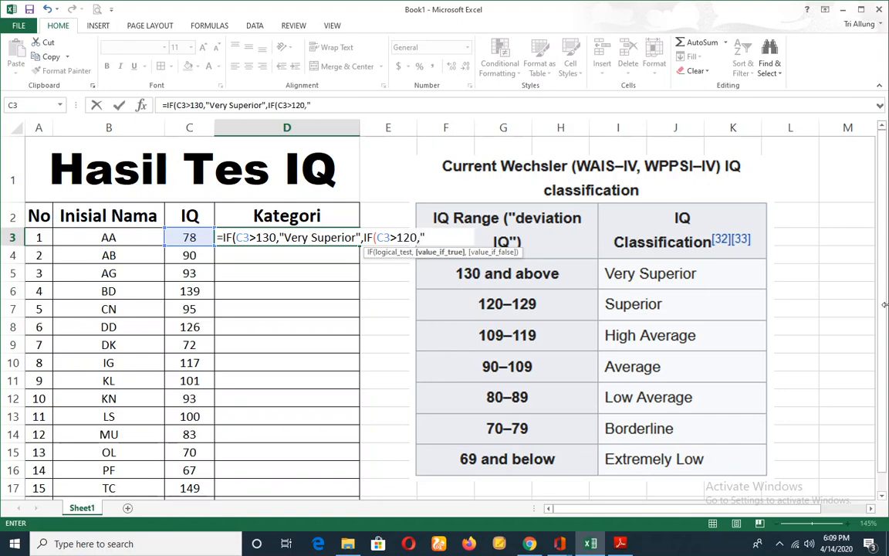
{"action": "type", "text": "SU"}
{"action": "key", "text": "BackSpace"}
{"action": "type", "text": "uperior\""}
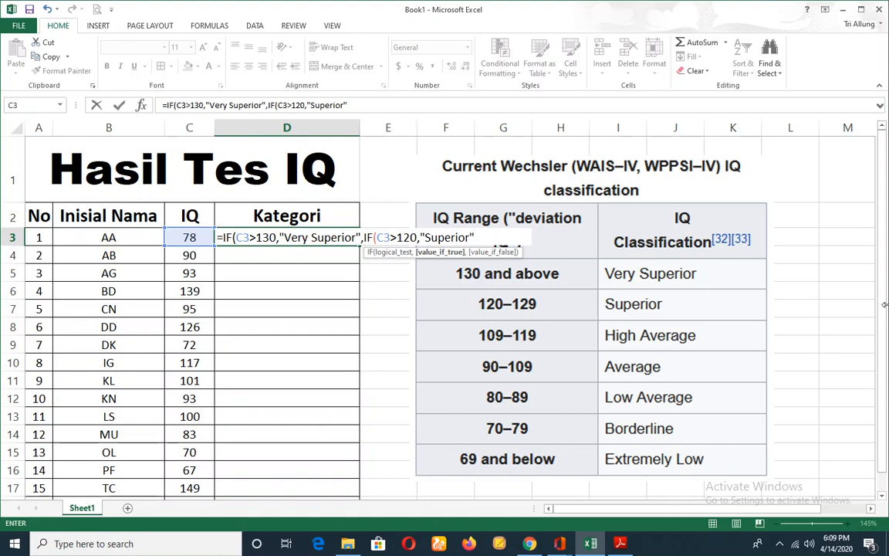
{"action": "type", "text": ","}
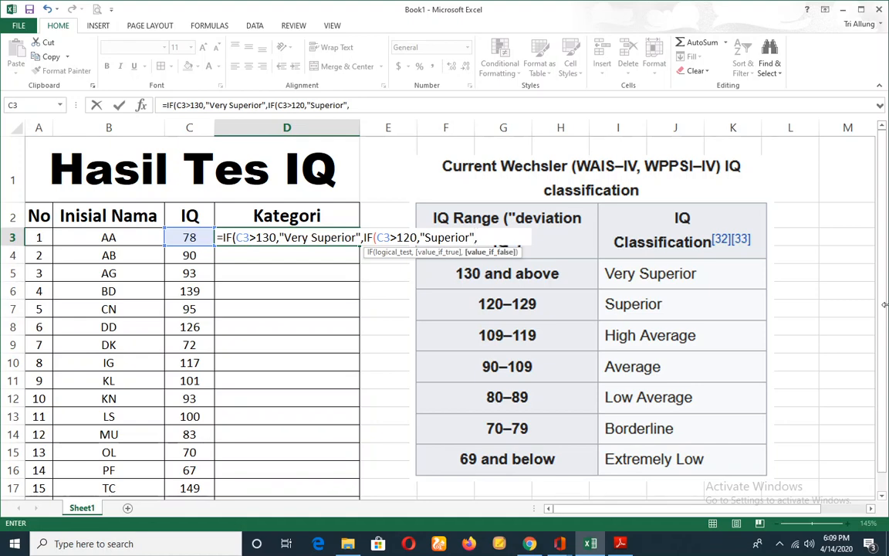
Step: Nest a third IF in the D3 formula that returns "High Average" when C3>109
{"action": "type", "text": "IF"}
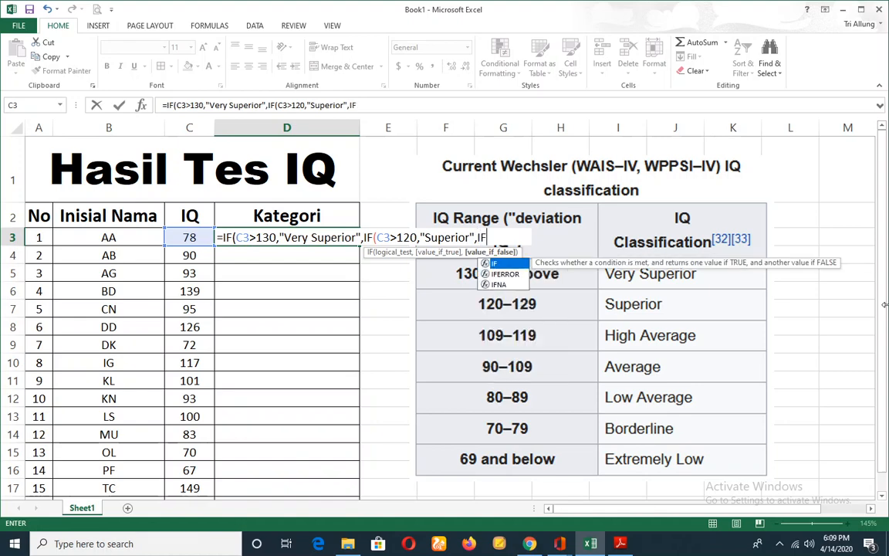
{"action": "type", "text": "("}
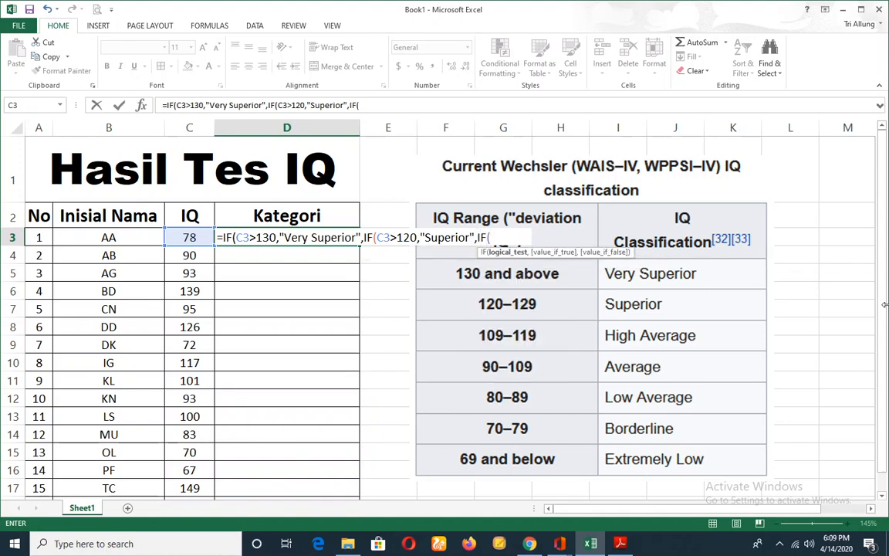
{"action": "left_click", "coordinate": [188, 240]}
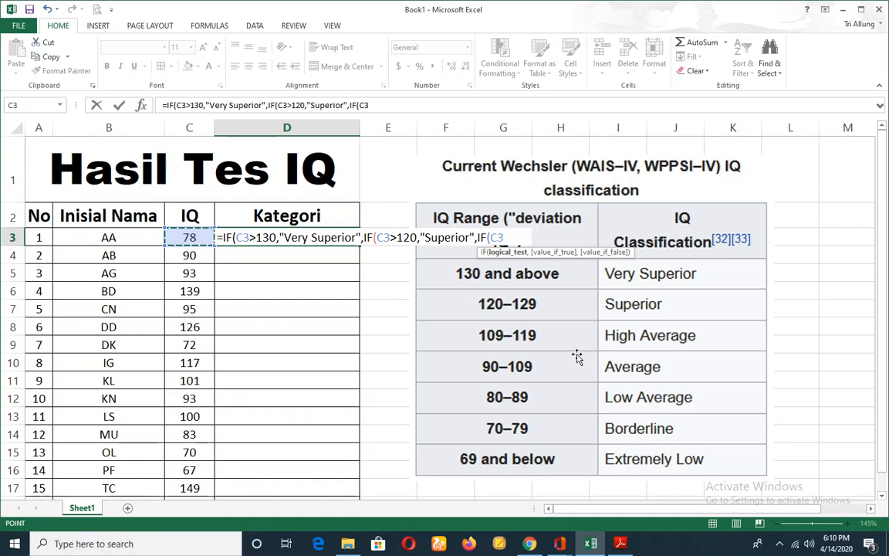
{"action": "type", "text": ">"}
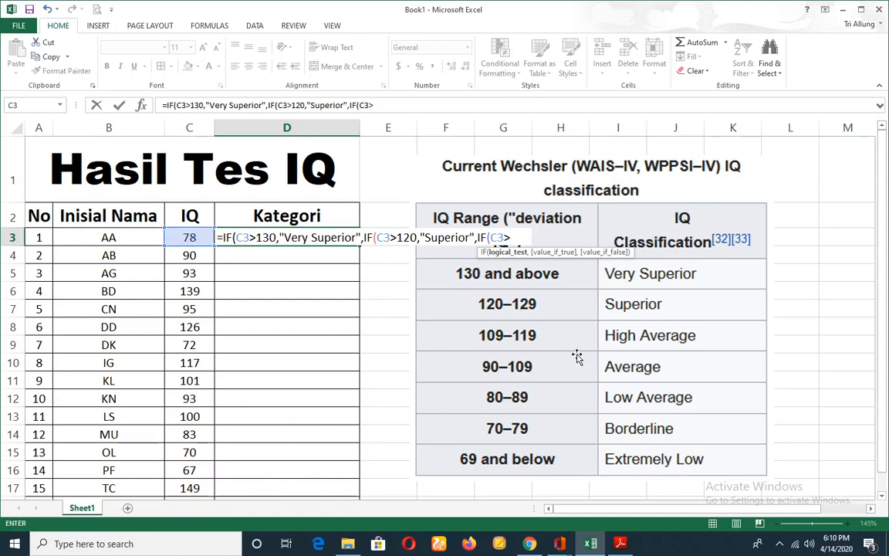
{"action": "type", "text": "109"}
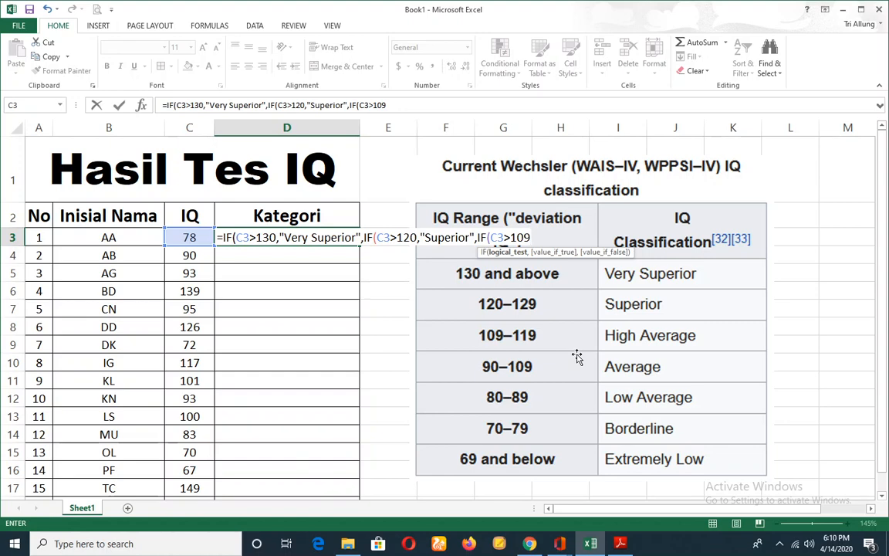
{"action": "type", "text": ","}
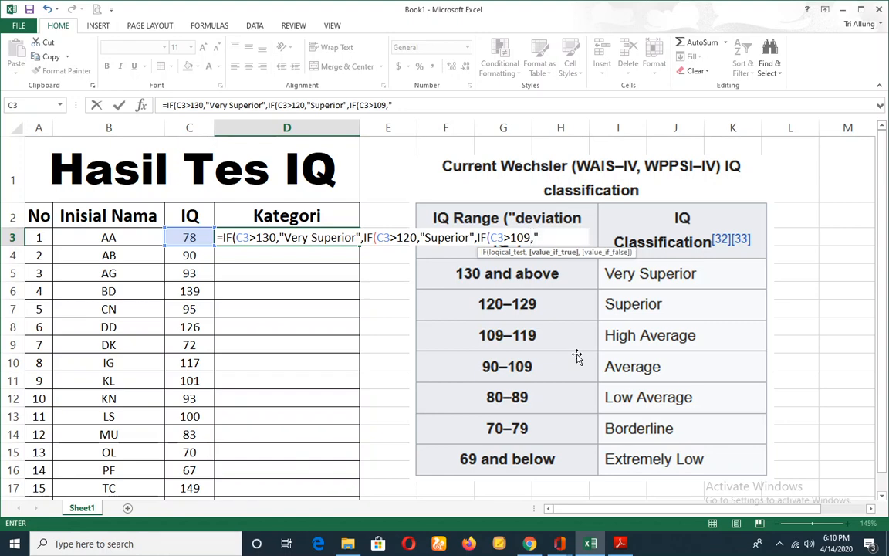
{"action": "type", "text": "\"High Averafe"}
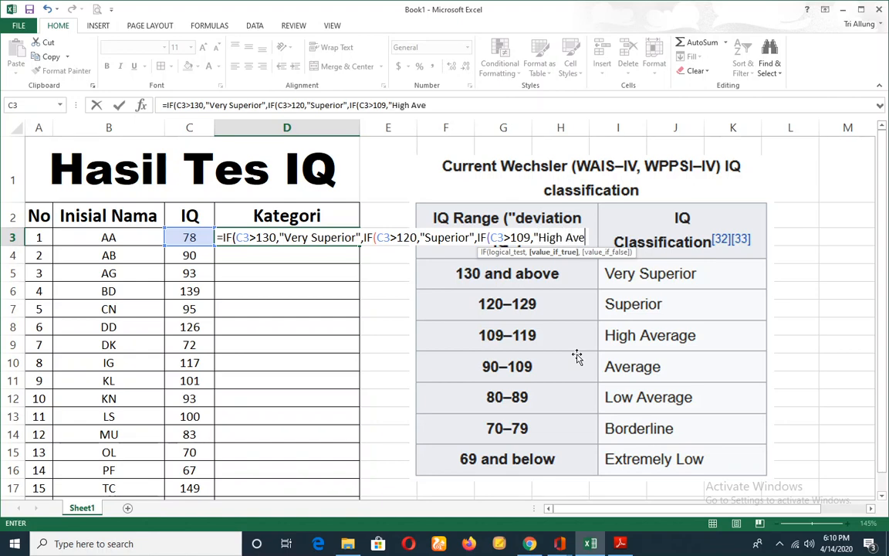
{"action": "key", "text": "BackSpace"}
{"action": "key", "text": "BackSpace"}
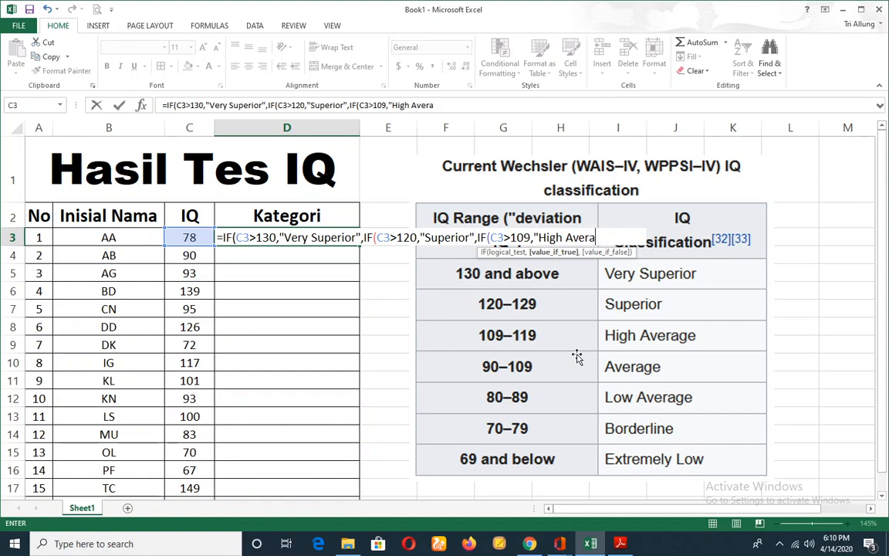
{"action": "type", "text": "ge\","}
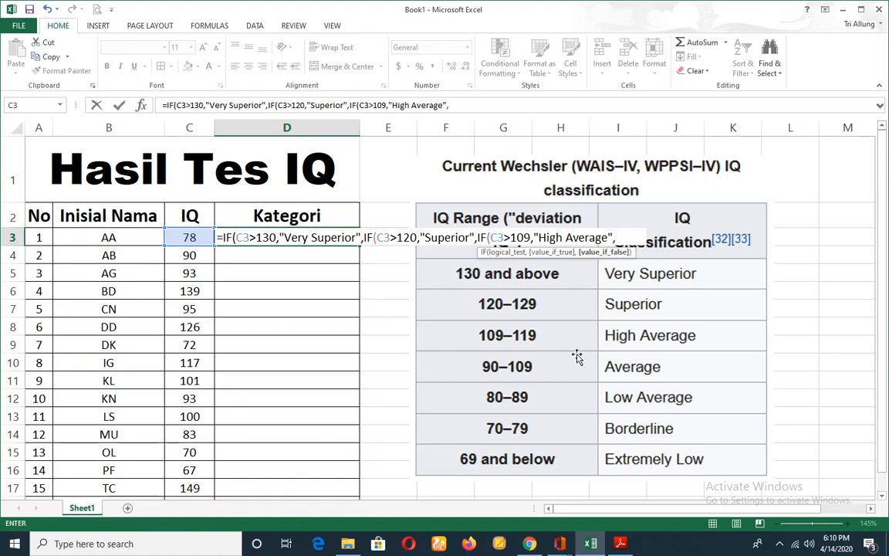
Step: Nest a fourth IF in the D3 formula that returns "Average" when C3>90
{"action": "type", "text": "IF"}
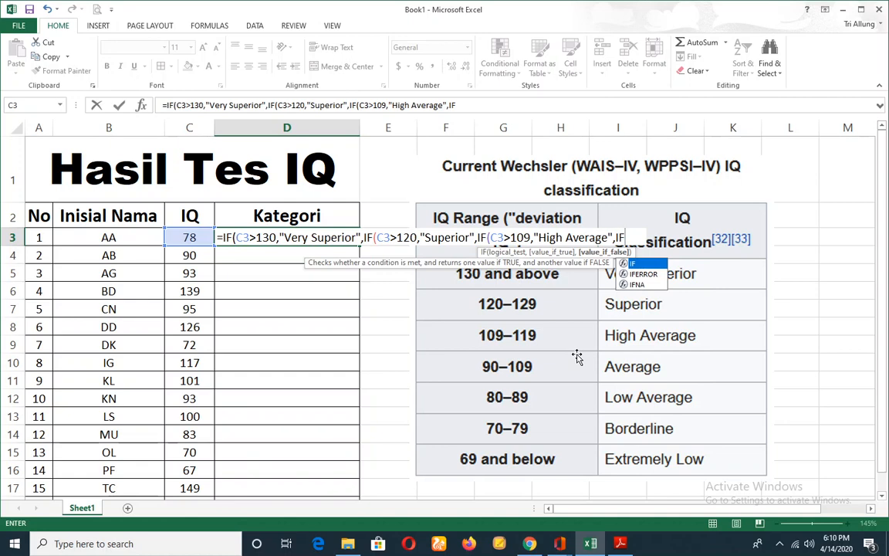
{"action": "type", "text": "("}
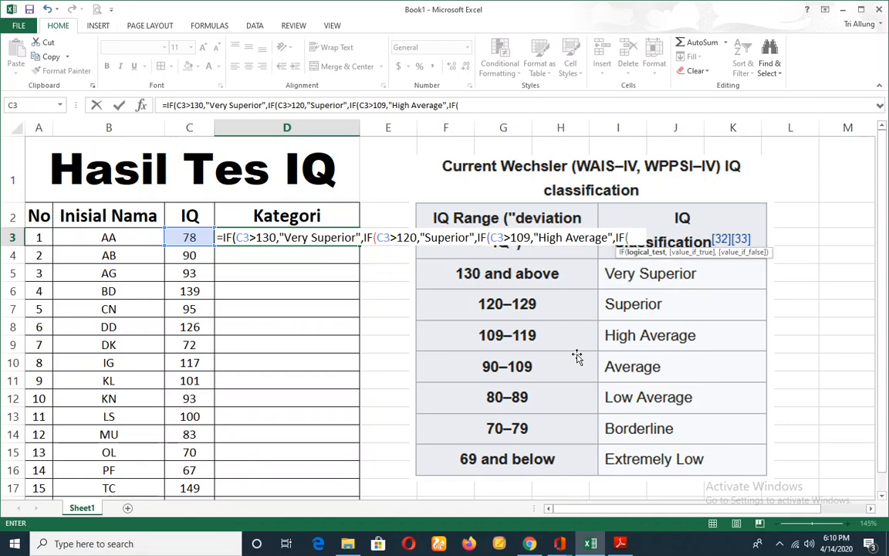
{"action": "left_click", "coordinate": [183, 237]}
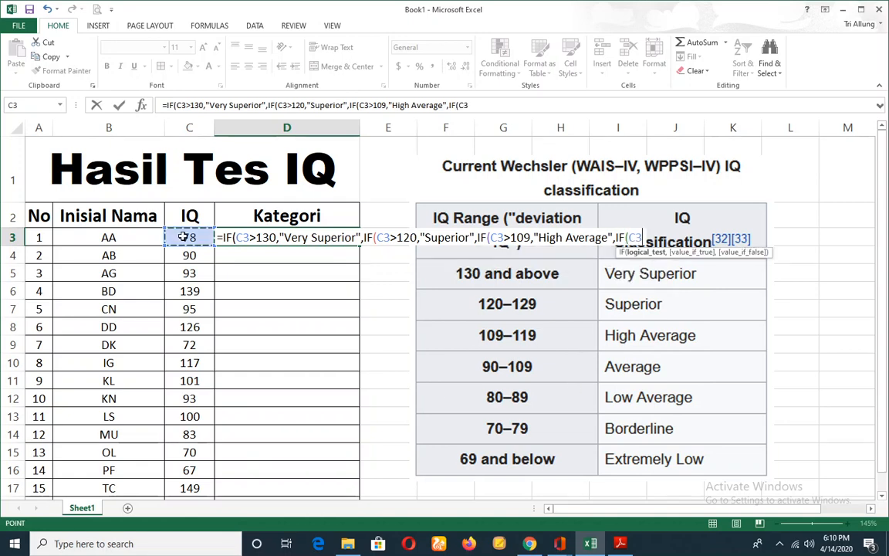
{"action": "type", "text": ">"}
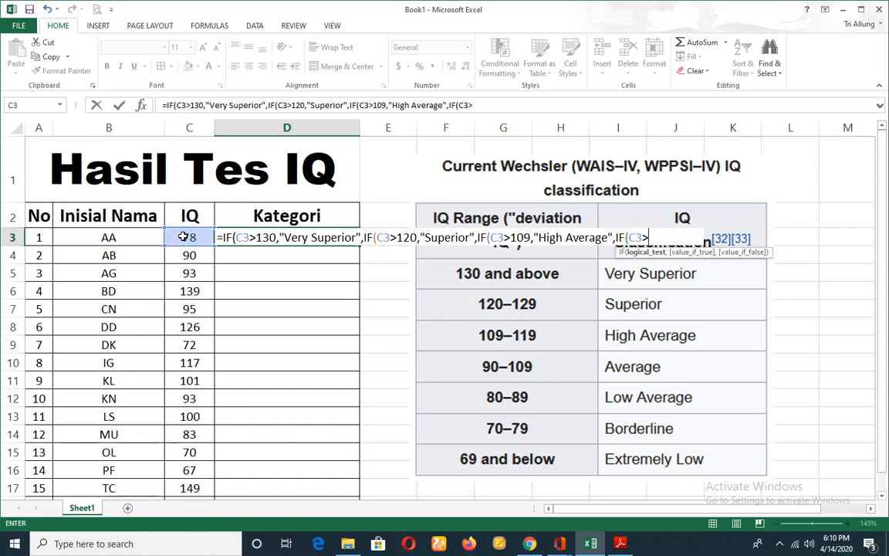
{"action": "type", "text": "90,"}
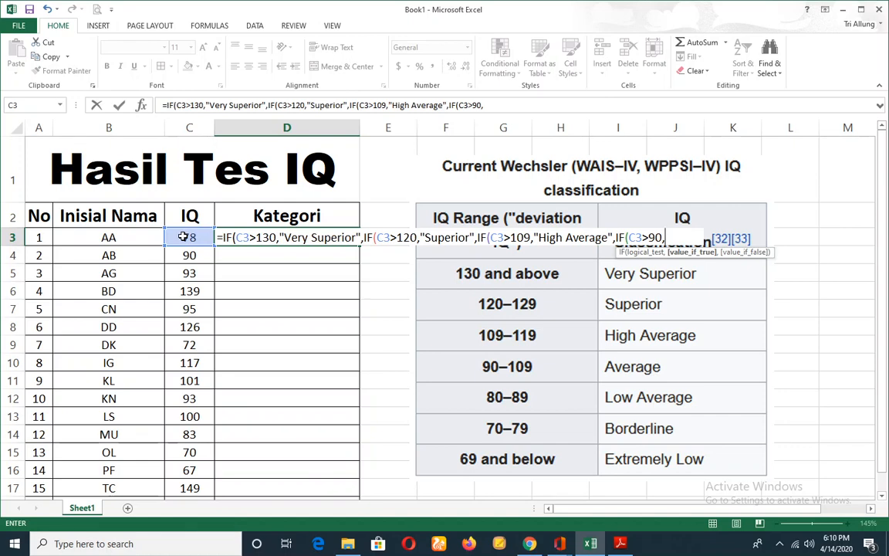
{"action": "type", "text": "\"Average"}
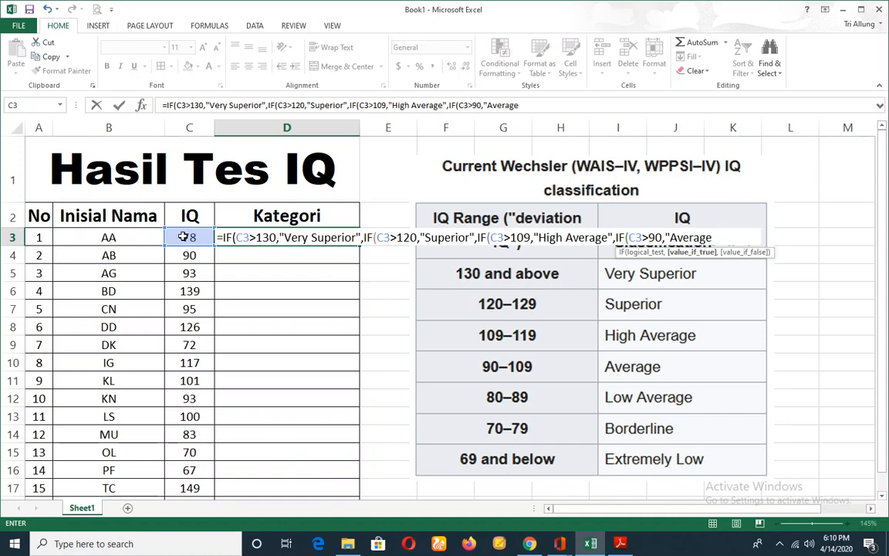
{"action": "type", "text": "\",i"}
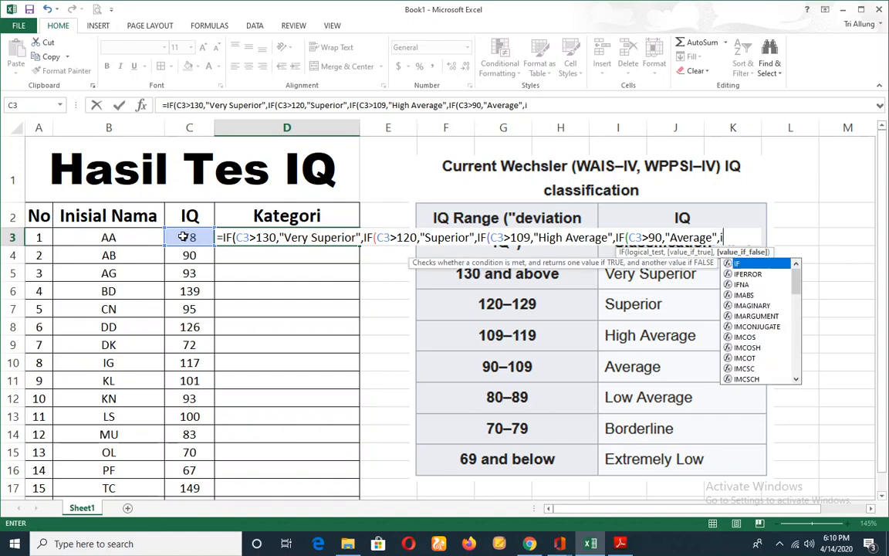
Step: Nest a fifth IF in the D3 formula that returns "Low Average" when C3>80
{"action": "key", "text": "BackSpace"}
{"action": "type", "text": "IF"}
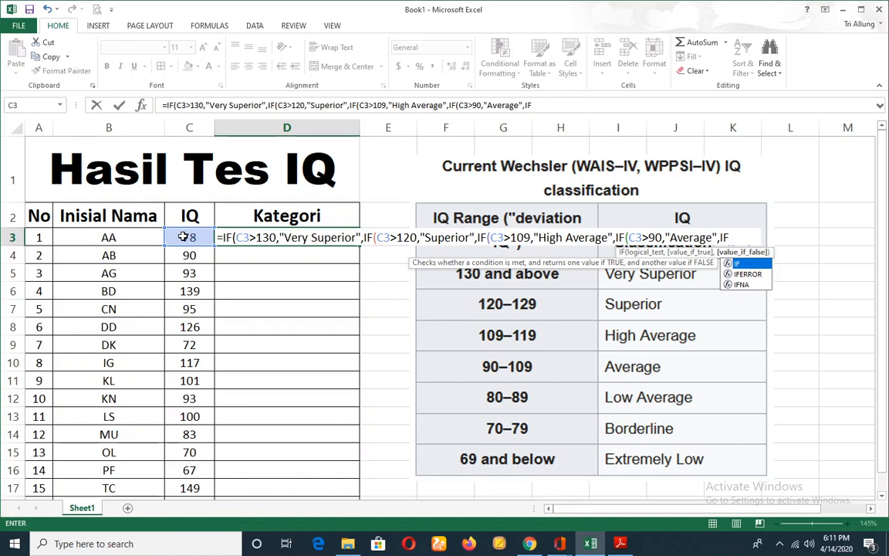
{"action": "type", "text": "("}
{"action": "left_click", "coordinate": [191, 238]}
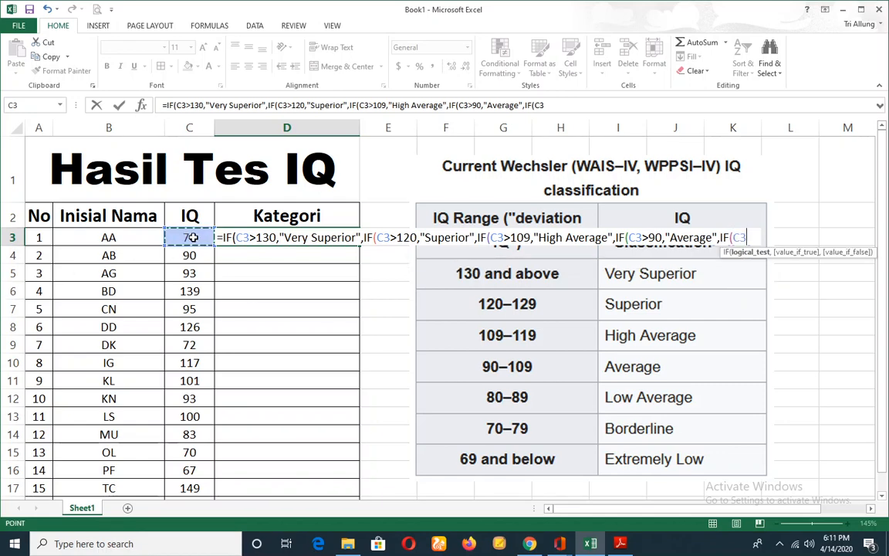
{"action": "type", "text": ">"}
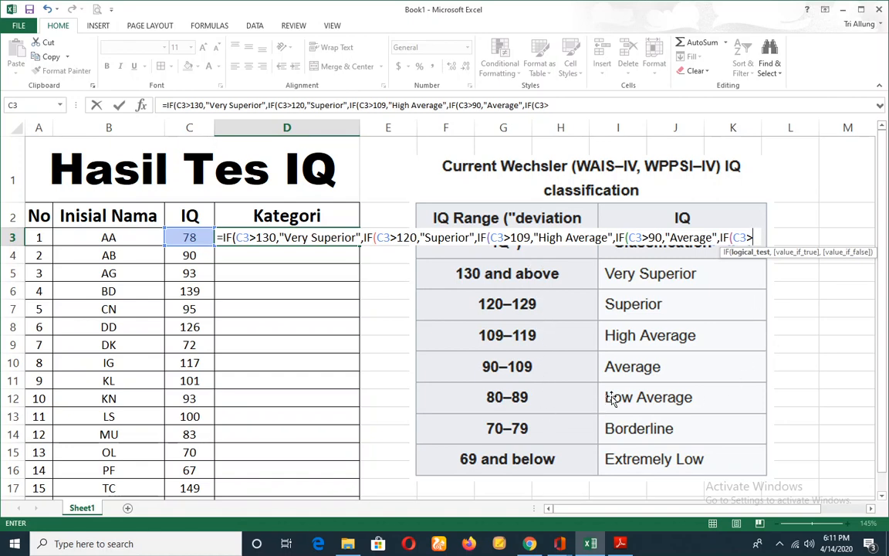
{"action": "type", "text": "8"}
{"action": "type", "text": "0"}
{"action": "type", "text": ",\""}
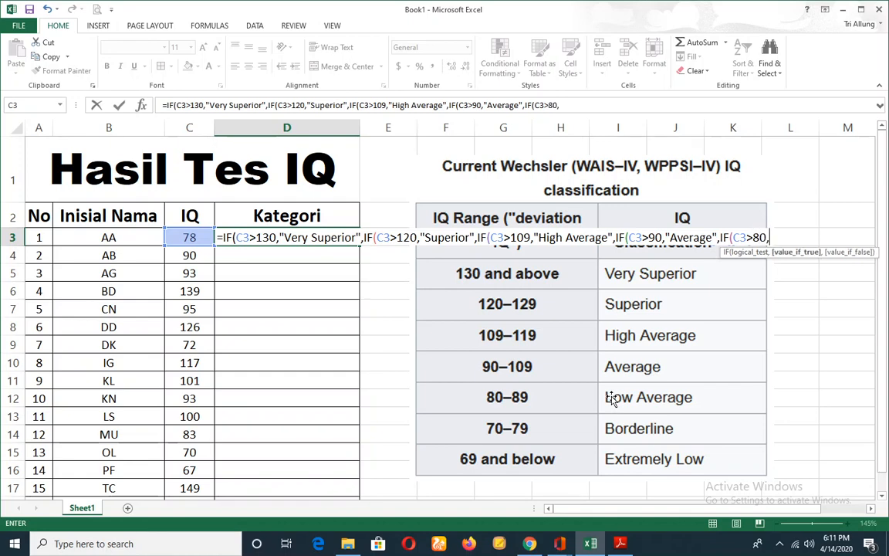
{"action": "type", "text": "Lp"}
{"action": "key", "text": "BackSpace"}
{"action": "type", "text": "ow A"}
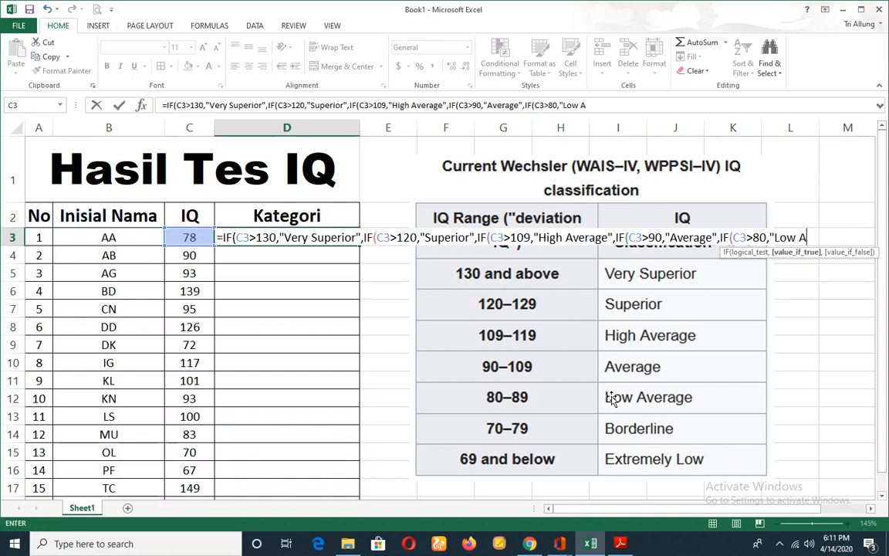
{"action": "type", "text": "verage"}
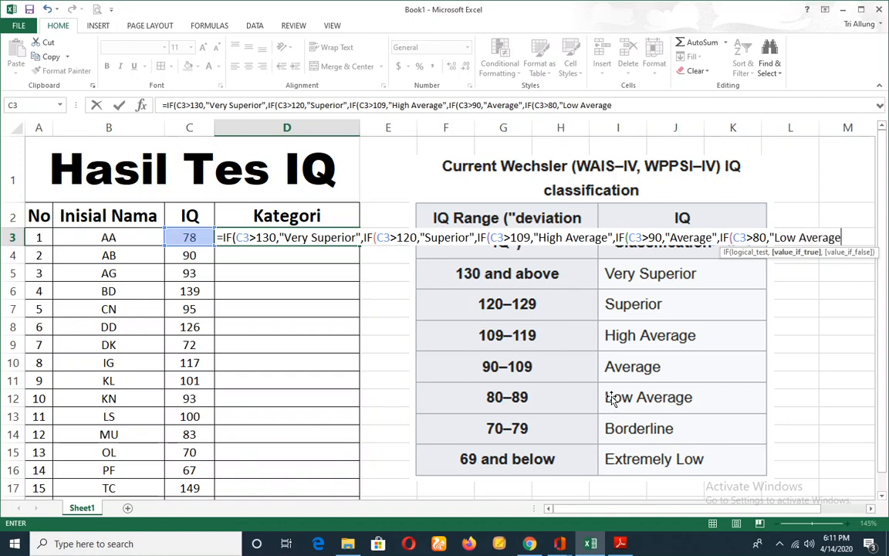
{"action": "type", "text": "\","}
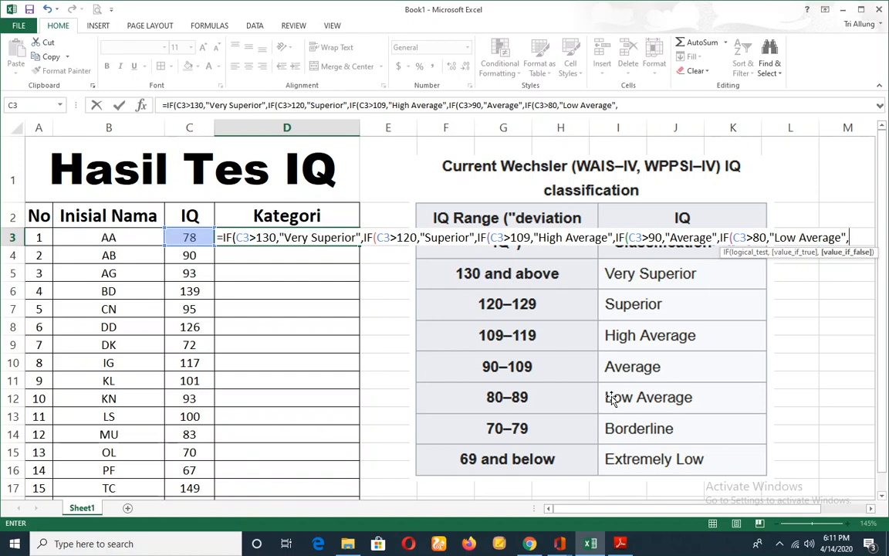
Step: Nest a sixth IF in the D3 formula that returns "Borderline" when C3>70
{"action": "type", "text": "IF"}
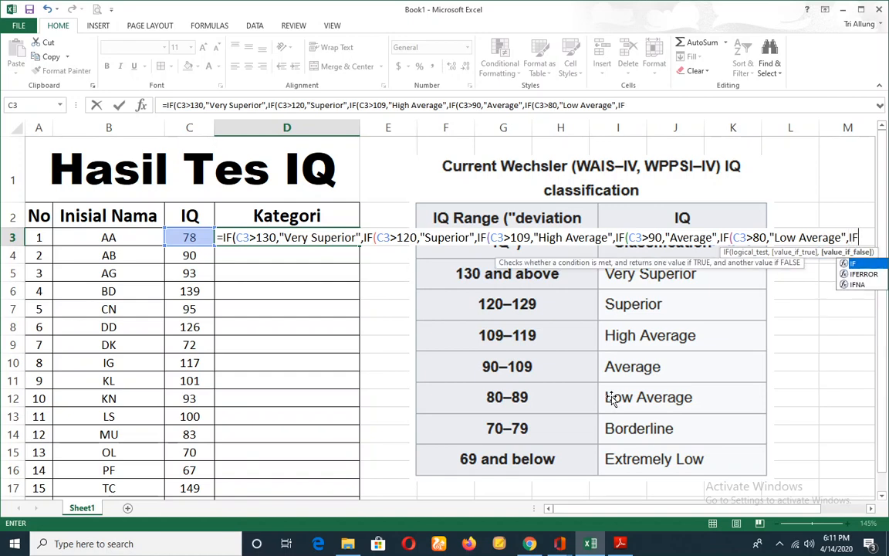
{"action": "type", "text": "("}
{"action": "left_click_drag", "start_coordinate": [669, 514], "coordinate": [708, 515]}
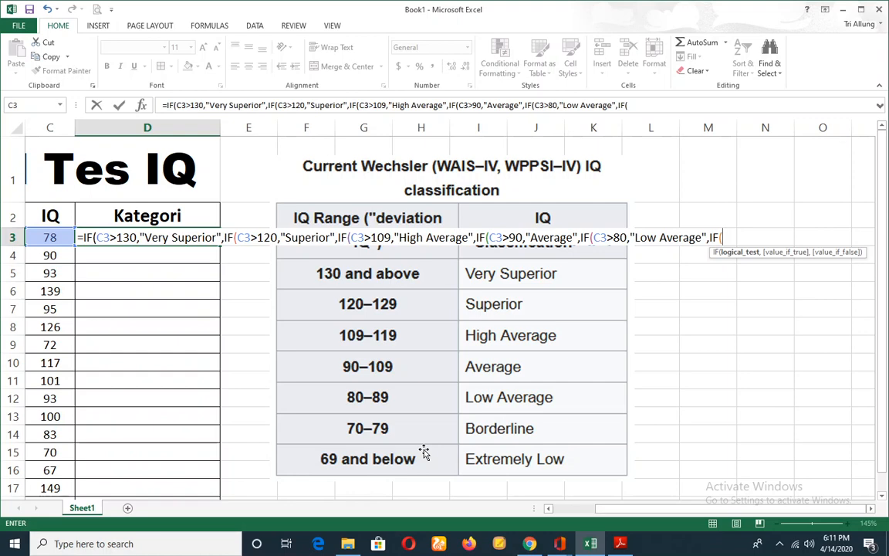
{"action": "left_click", "coordinate": [61, 238]}
{"action": "type", "text": ">70"}
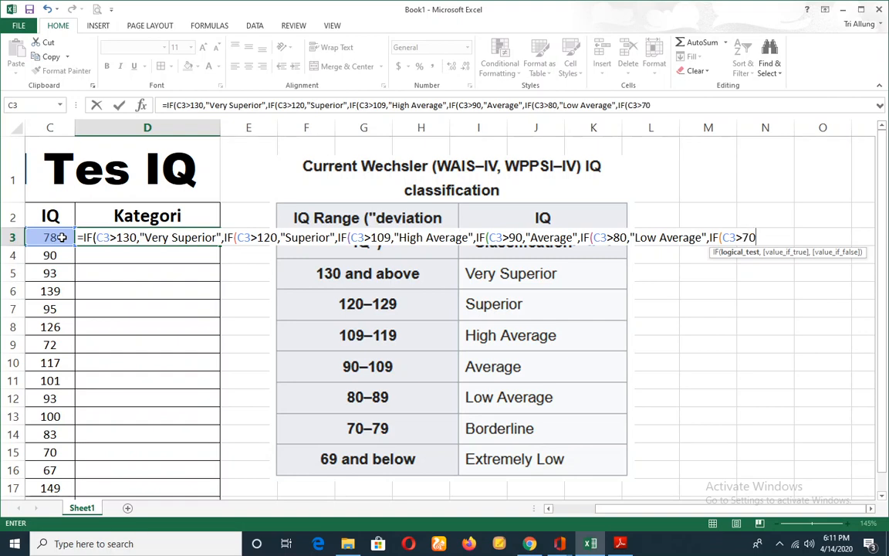
{"action": "type", "text": ","}
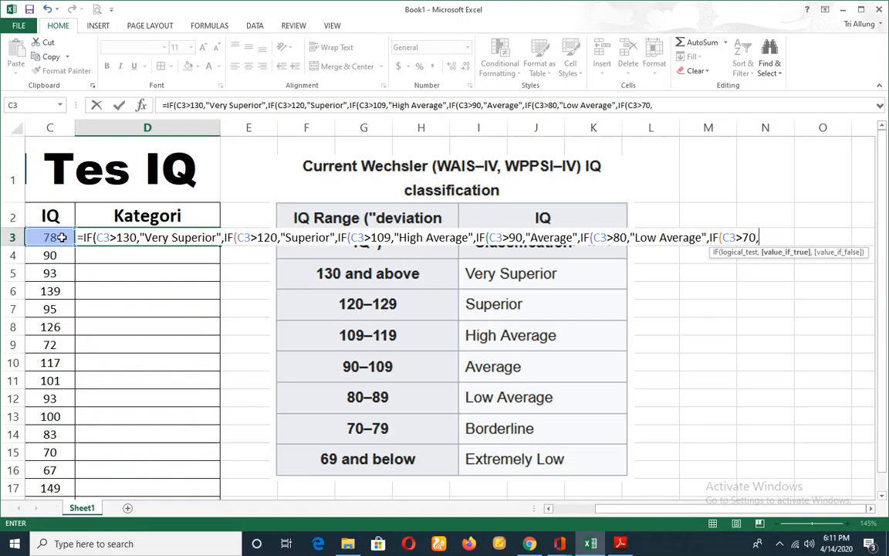
{"action": "type", "text": "\"b"}
{"action": "key", "text": "BackSpace"}
{"action": "type", "text": "Border"}
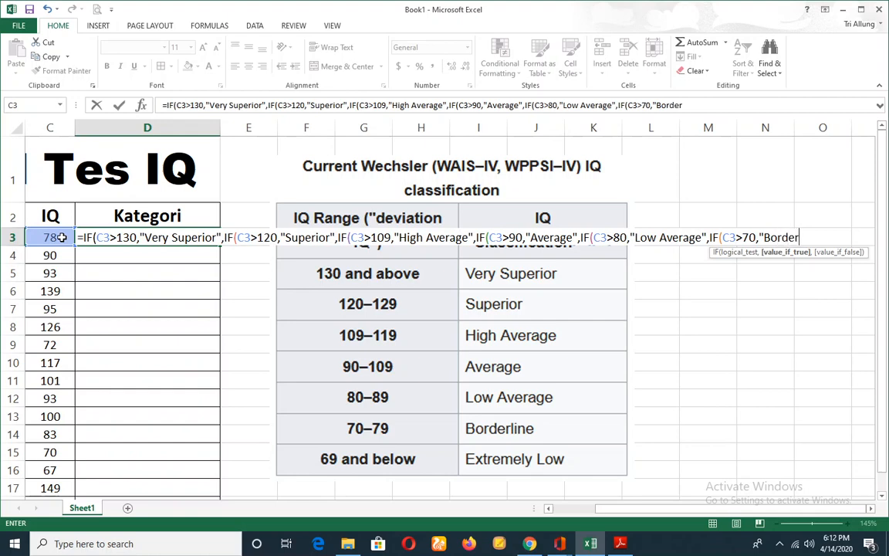
{"action": "type", "text": "line"}
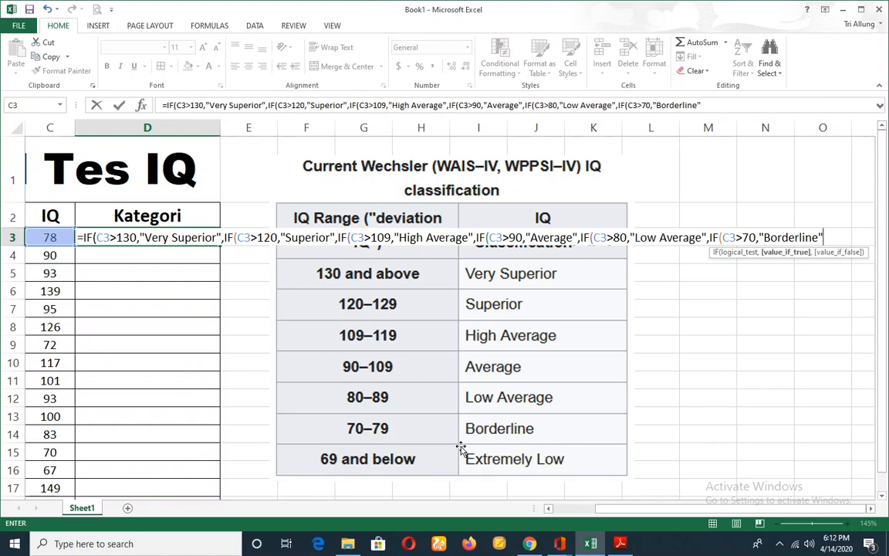
Step: Add "Extremely Low" as the final value if false in the D3 formula and end it with a closing parenthesis
{"action": "type", "text": ","}
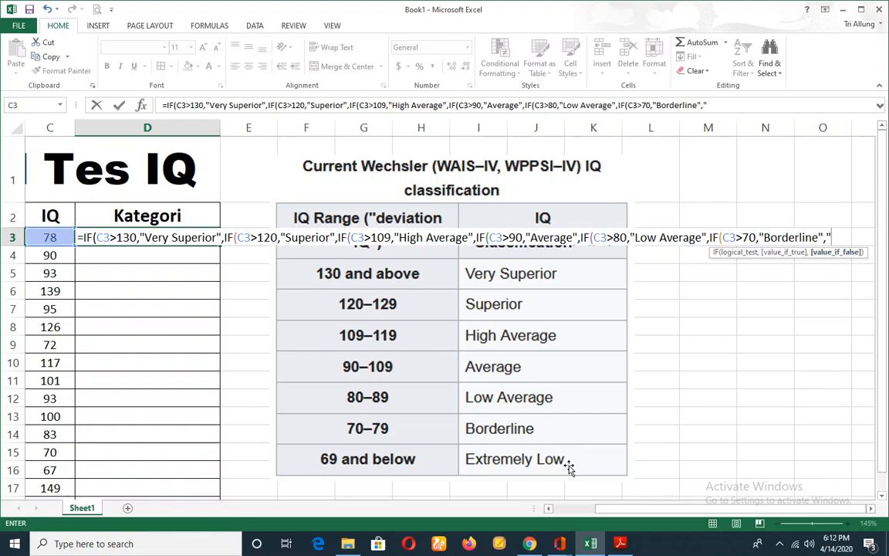
{"action": "type", "text": "Extreme"}
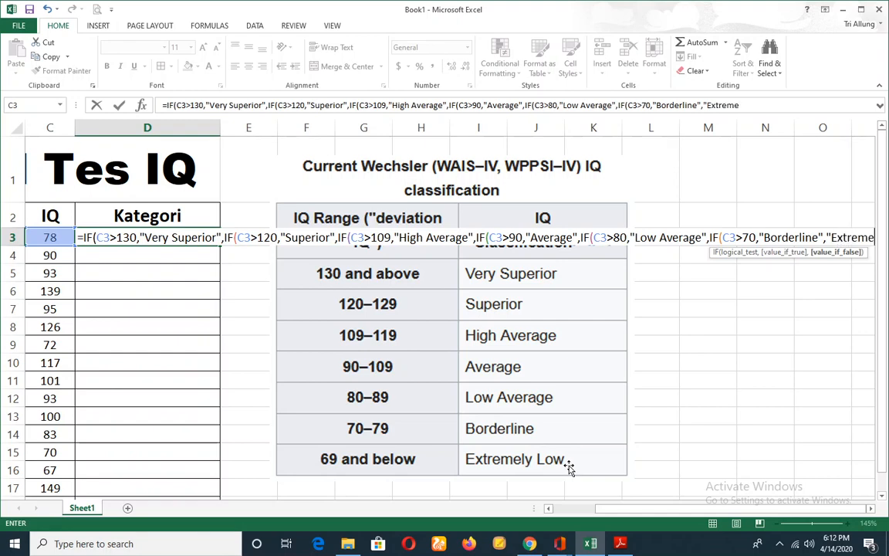
{"action": "type", "text": "ly"}
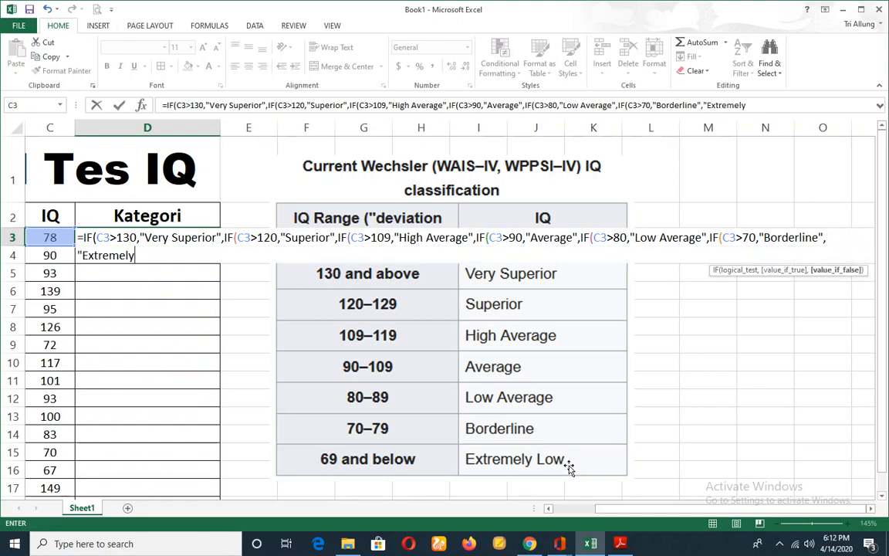
{"action": "left_click", "coordinate": [831, 238]}
{"action": "type", "text": "\""}
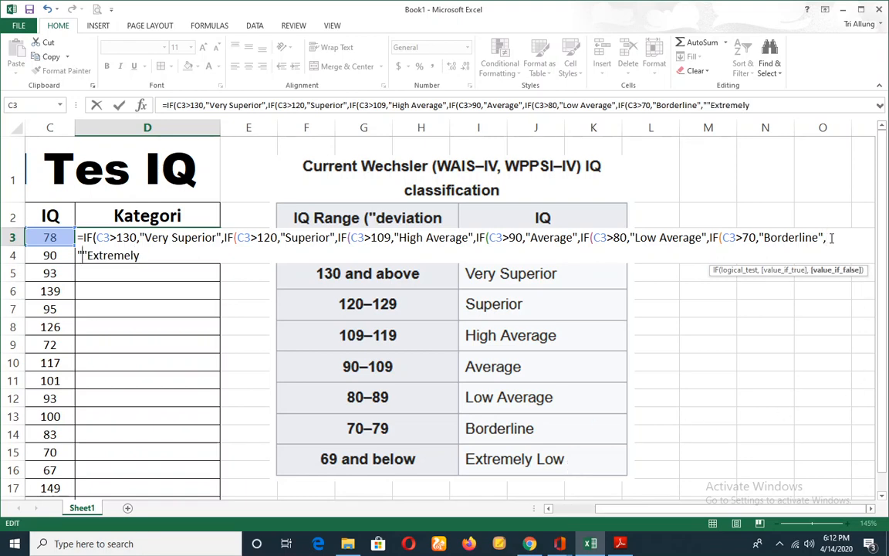
{"action": "left_click", "coordinate": [841, 270]}
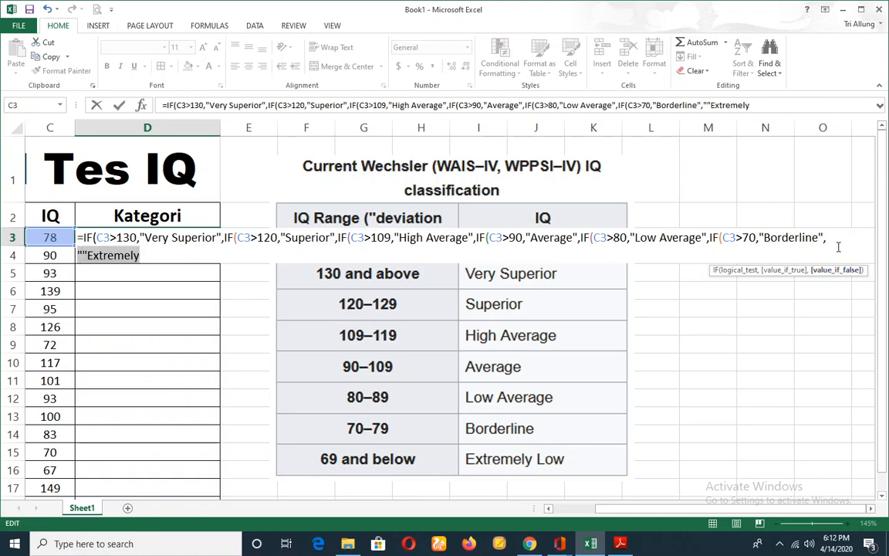
{"action": "left_click", "coordinate": [88, 254]}
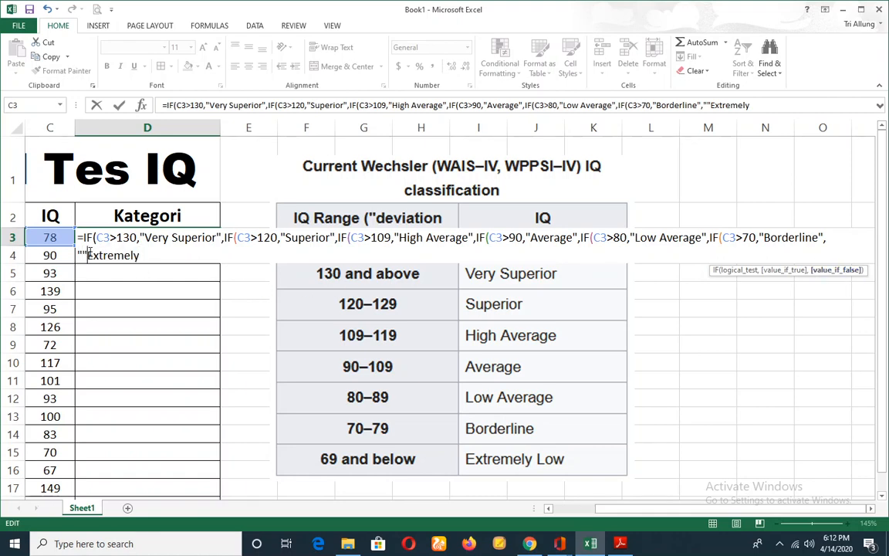
{"action": "key", "text": "BackSpace"}
{"action": "left_click", "coordinate": [146, 255]}
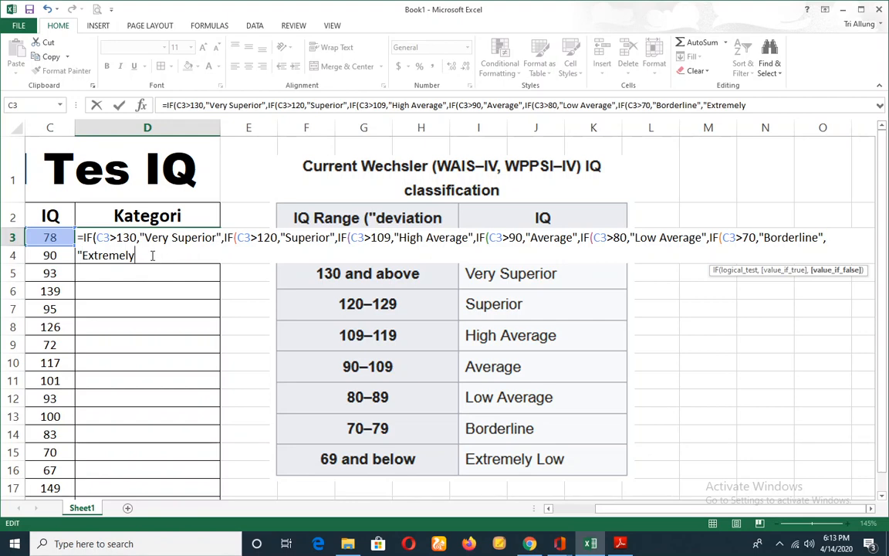
{"action": "type", "text": "Low\")"}
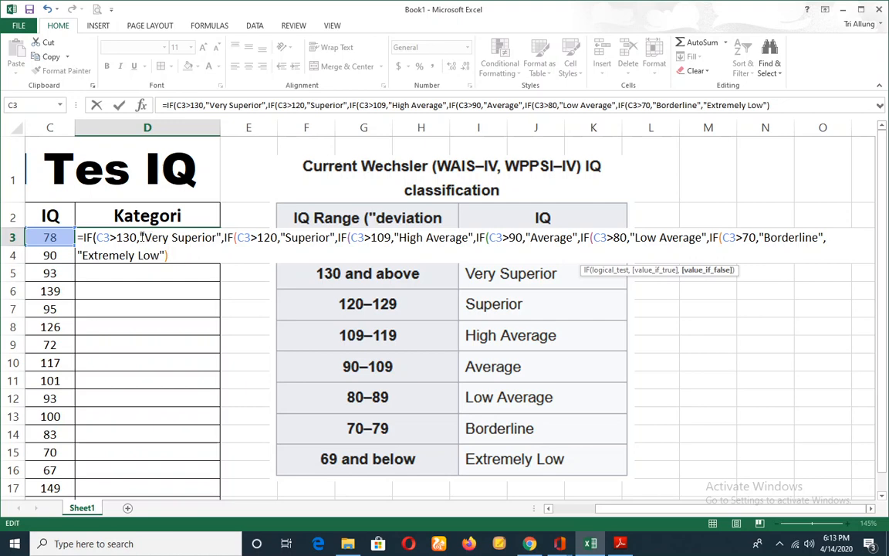
Step: Review the quoted category texts and the comma separators between the nested IFs in the D3 formula
{"action": "left_click_drag", "start_coordinate": [142, 237], "coordinate": [222, 237]}
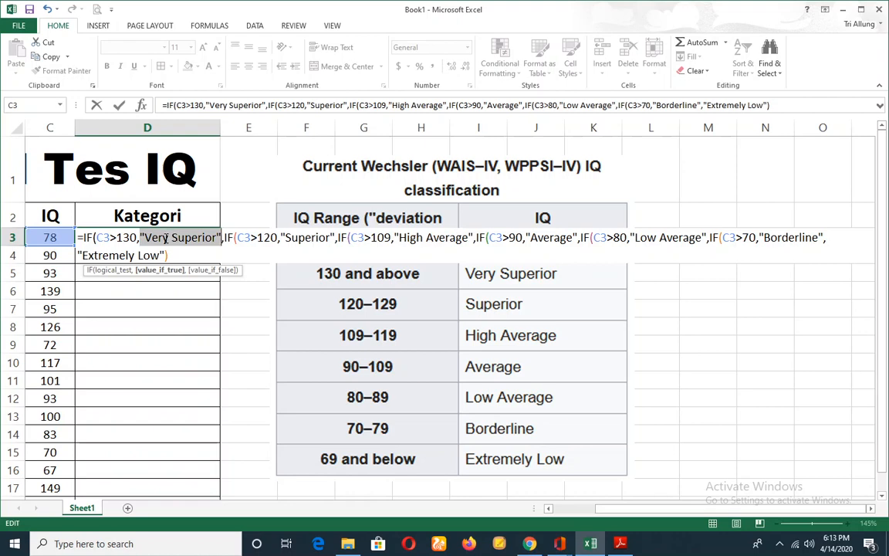
{"action": "left_click", "coordinate": [232, 250]}
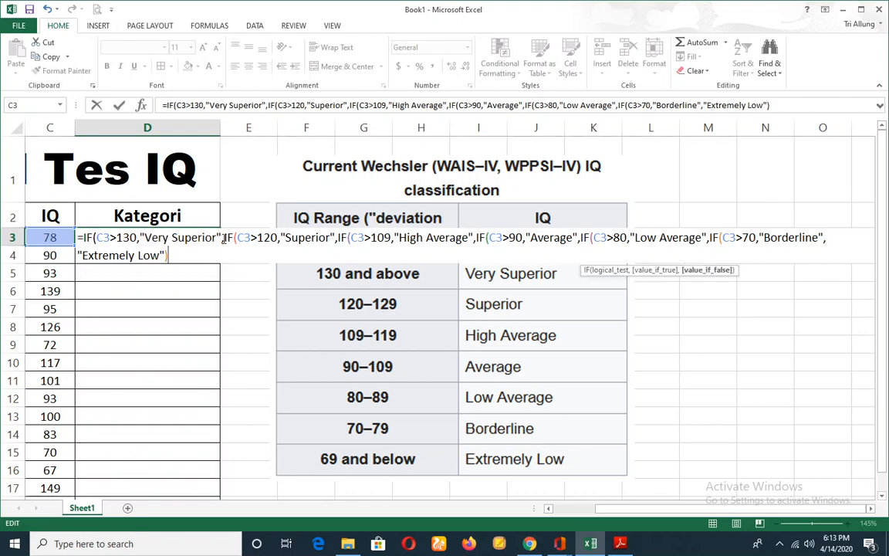
{"action": "left_click", "coordinate": [148, 238]}
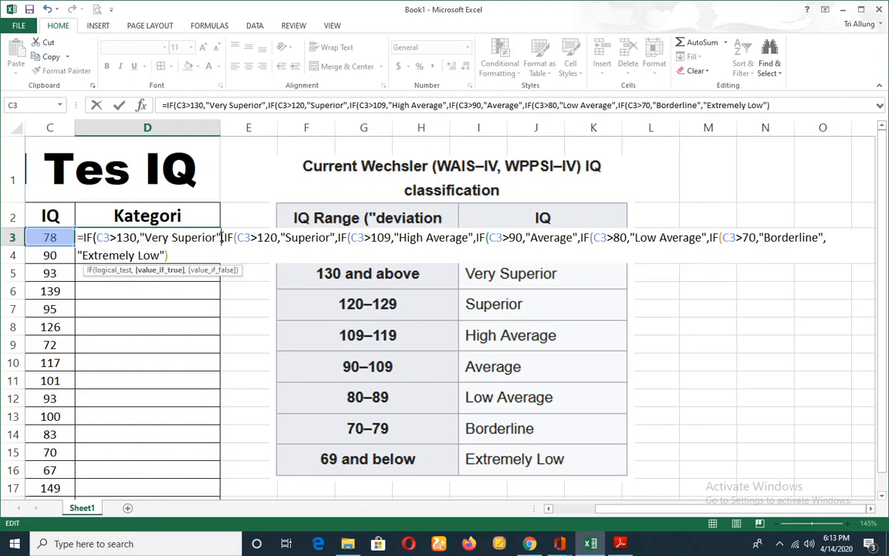
{"action": "left_click", "coordinate": [171, 238]}
{"action": "left_click", "coordinate": [223, 241]}
{"action": "left_click", "coordinate": [225, 238]}
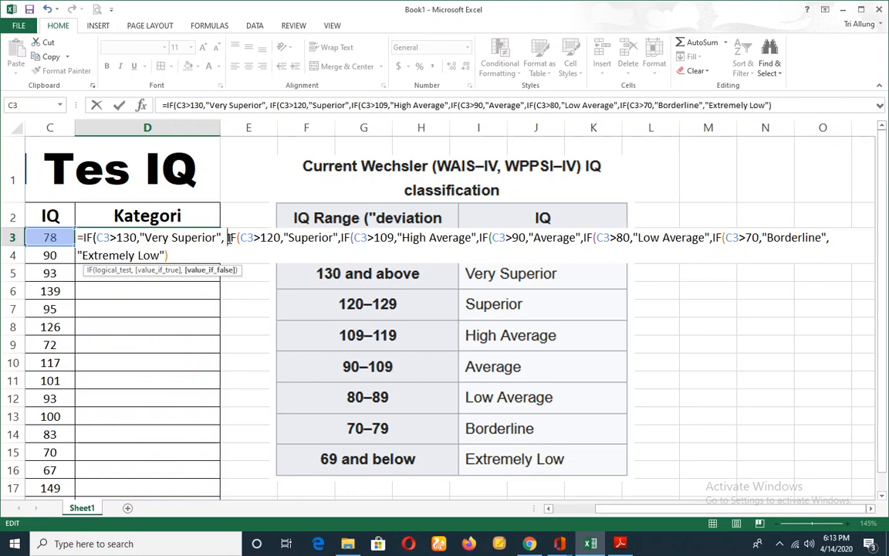
{"action": "key", "text": "BackSpace"}
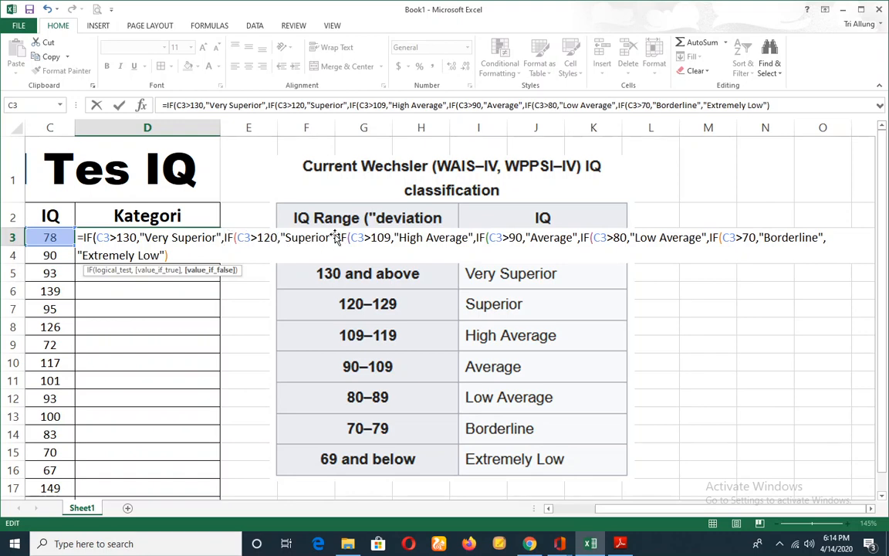
{"action": "left_click", "coordinate": [172, 240]}
{"action": "left_click_drag", "start_coordinate": [179, 239], "coordinate": [179, 239]}
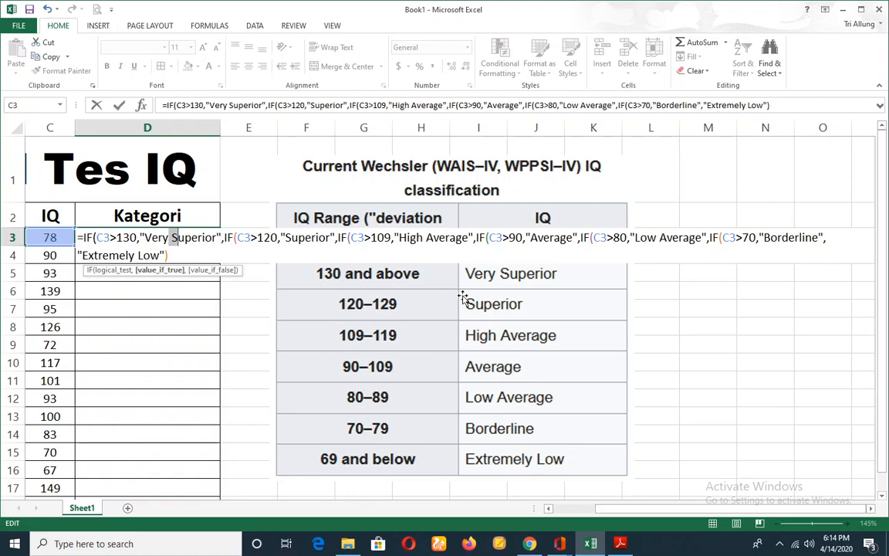
{"action": "left_click", "coordinate": [423, 238]}
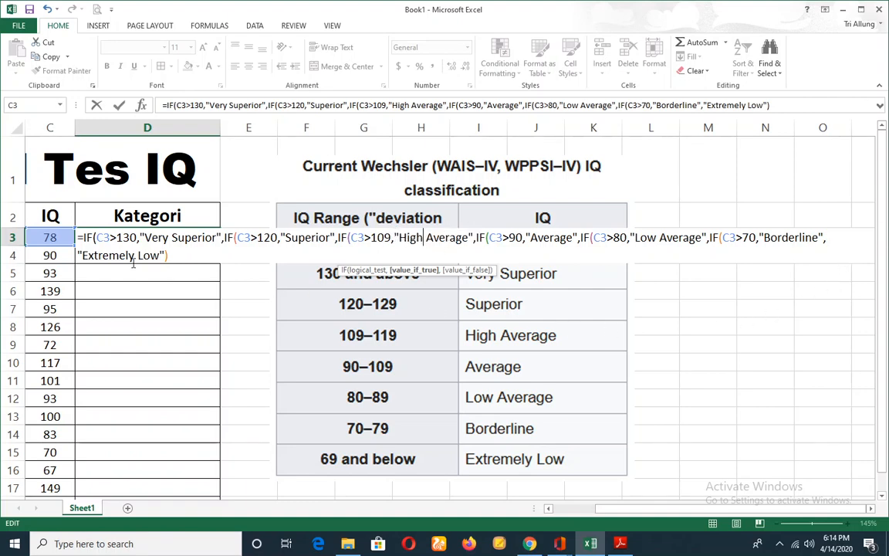
{"action": "left_click", "coordinate": [166, 255]}
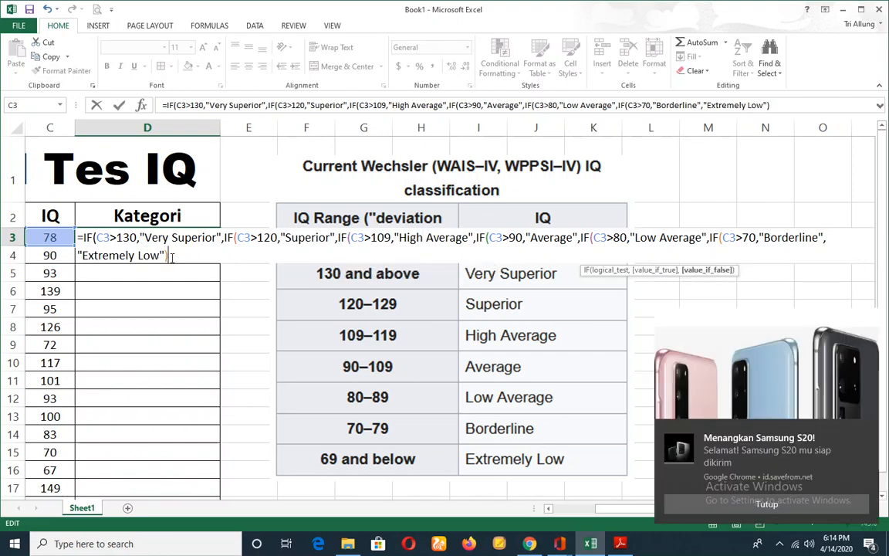
Step: Dismiss the browser notifications covering the worksheet
{"action": "left_click", "coordinate": [866, 431]}
{"action": "left_click", "coordinate": [867, 432]}
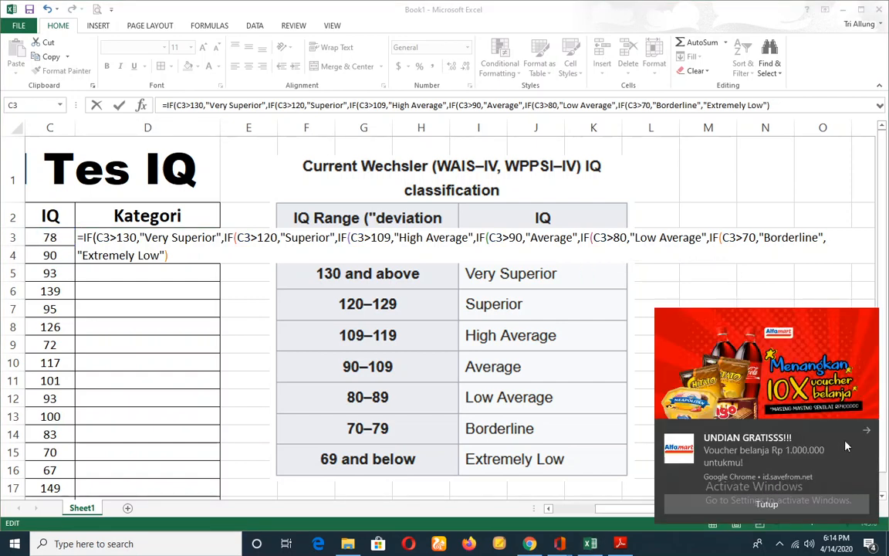
{"action": "left_click", "coordinate": [866, 432]}
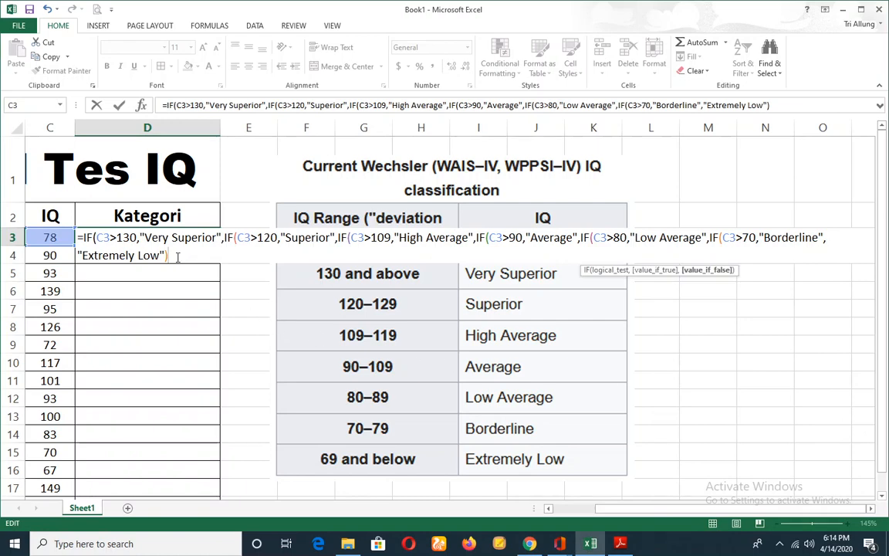
Step: Commit the D3 formula and accept the suggested correction that adds the missing closing parentheses
{"action": "key", "text": "Return"}
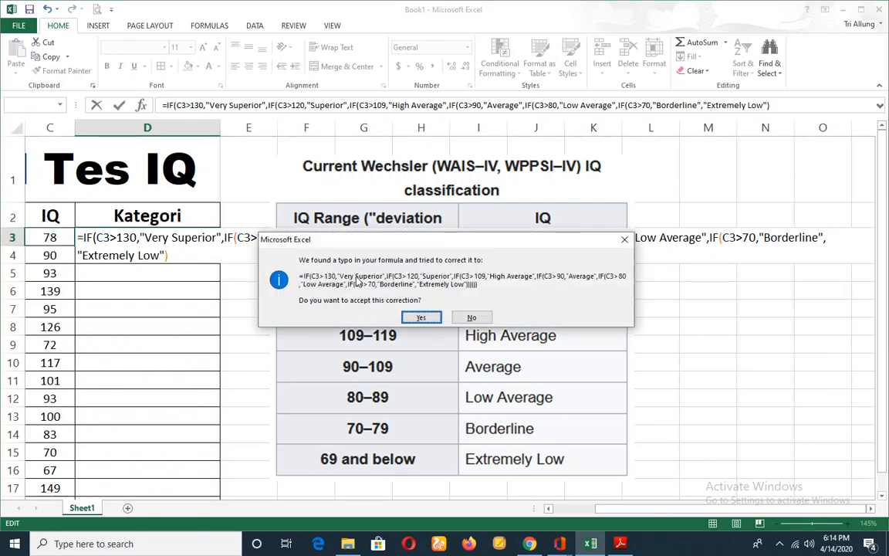
{"action": "left_click_drag", "start_coordinate": [386, 242], "coordinate": [406, 239]}
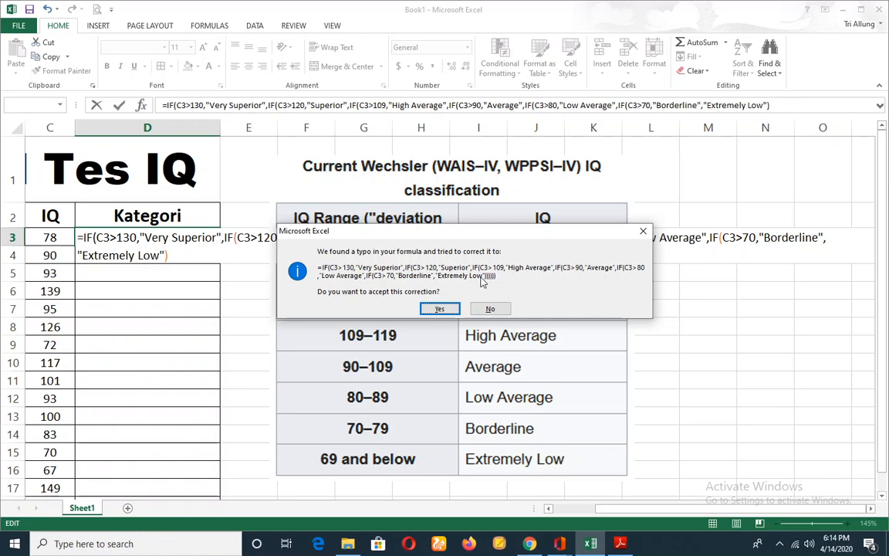
{"action": "left_click", "coordinate": [440, 310]}
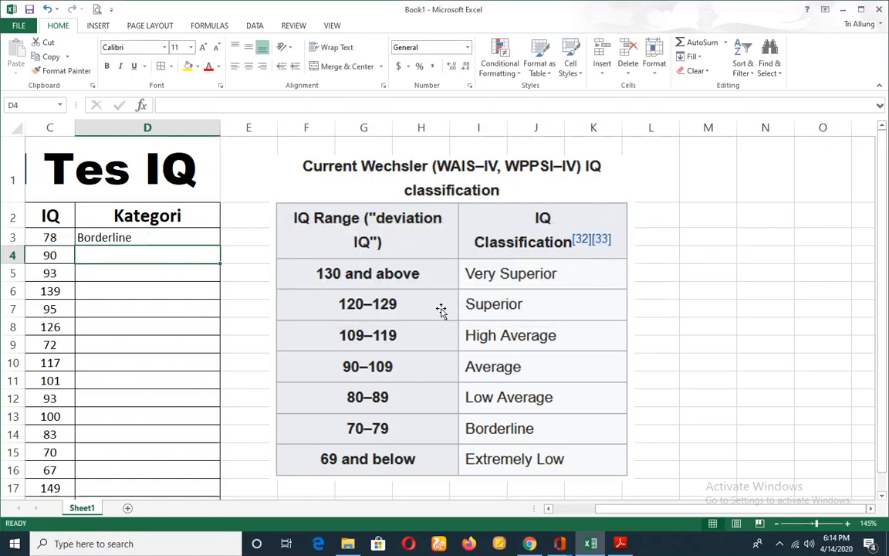
Step: Center the category result horizontally in cell D3
{"action": "scroll", "coordinate": [227, 321], "scroll_direction": "left", "scroll_amount": 2}
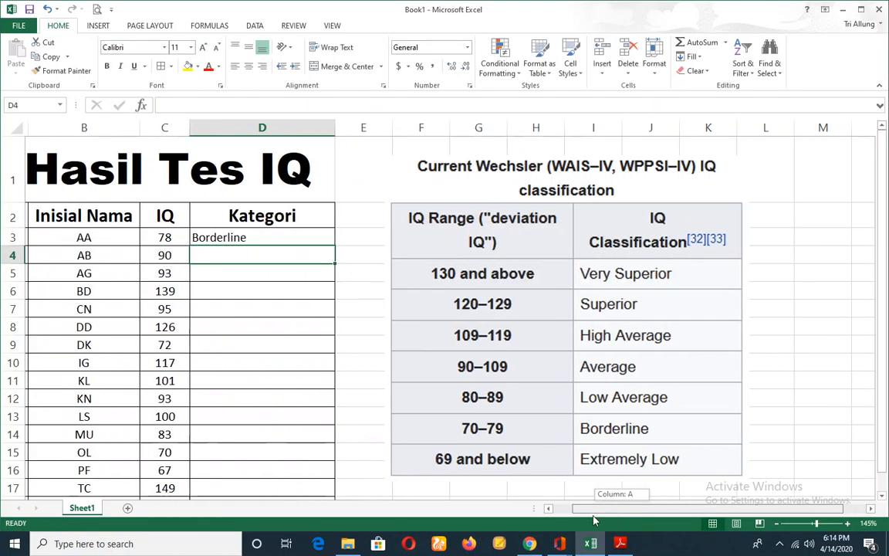
{"action": "left_click", "coordinate": [225, 239]}
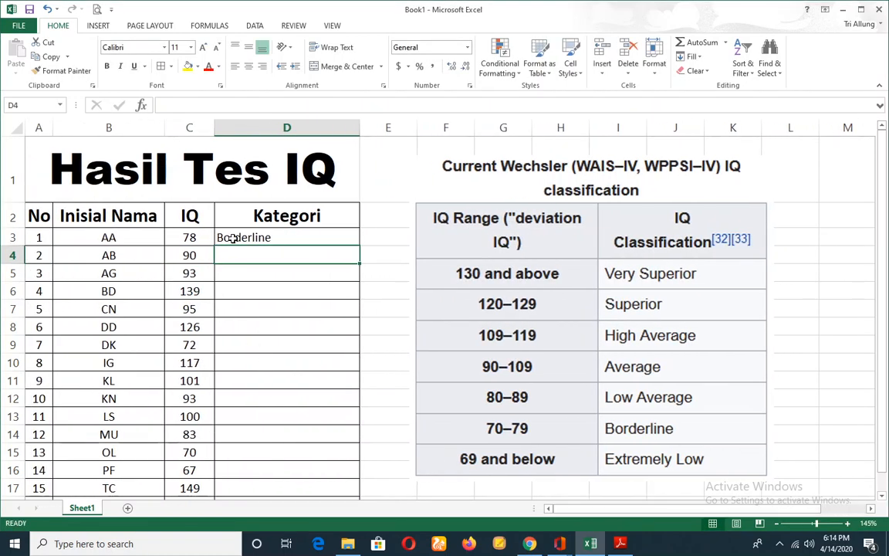
{"action": "left_click", "coordinate": [249, 66]}
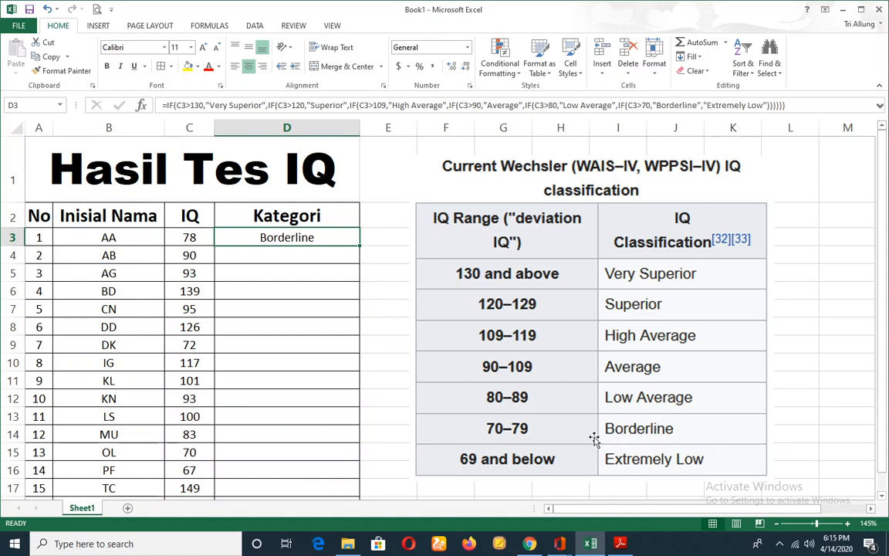
Step: Fill the D3 formula down the Kategori column through D18
{"action": "left_click", "coordinate": [350, 254]}
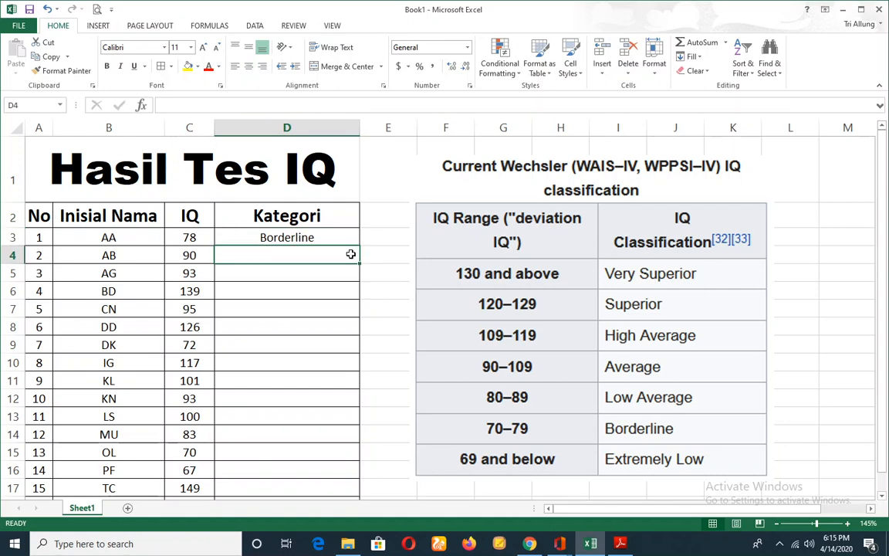
{"action": "left_click", "coordinate": [339, 238]}
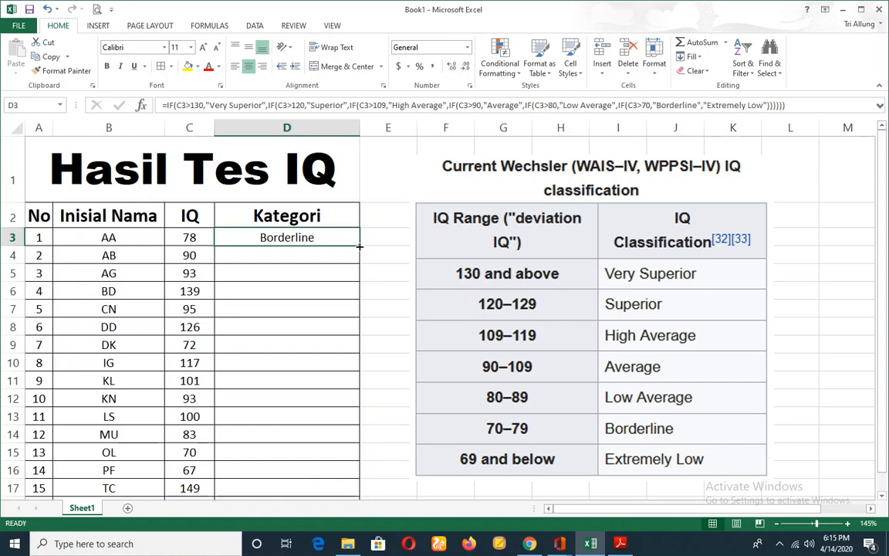
{"action": "left_click_drag", "start_coordinate": [360, 246], "coordinate": [352, 467]}
{"action": "left_click_drag", "start_coordinate": [352, 446], "coordinate": [354, 443]}
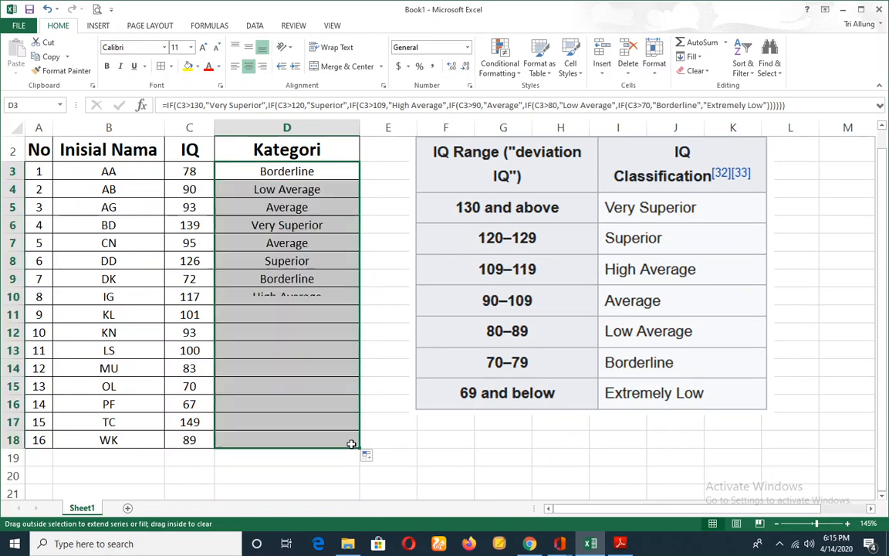
{"action": "left_click", "coordinate": [394, 382]}
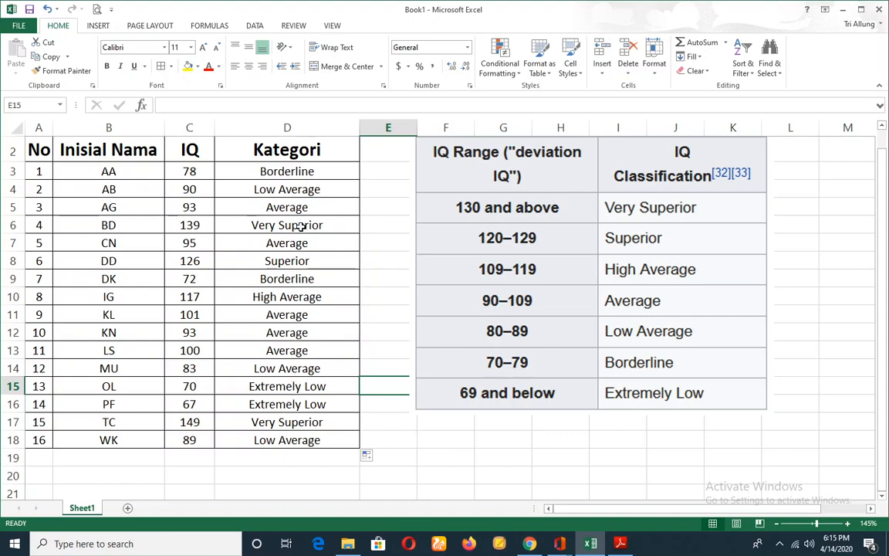
{"action": "left_click", "coordinate": [290, 172]}
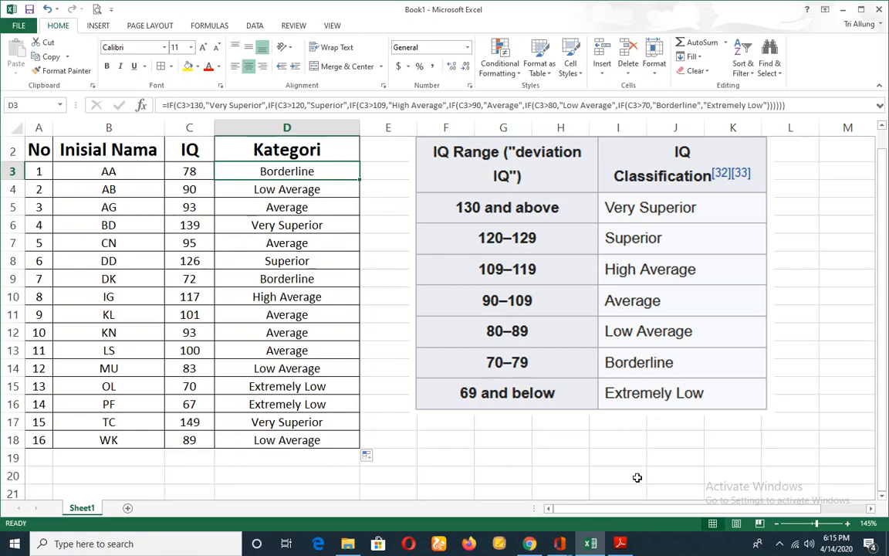
Step: Examine the nested IF conditions in the D3 formula and leave cell editing without keeping any change
{"action": "left_click", "coordinate": [162, 104]}
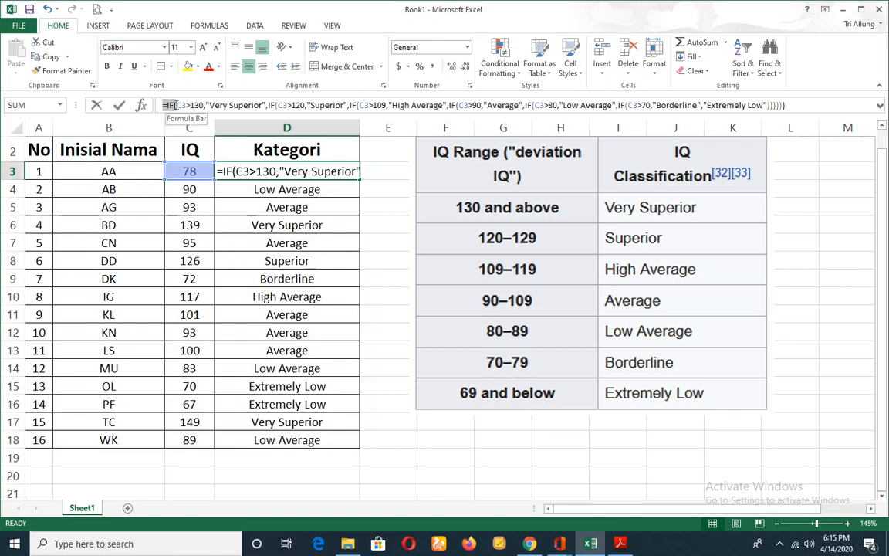
{"action": "left_click_drag", "start_coordinate": [176, 105], "coordinate": [206, 105]}
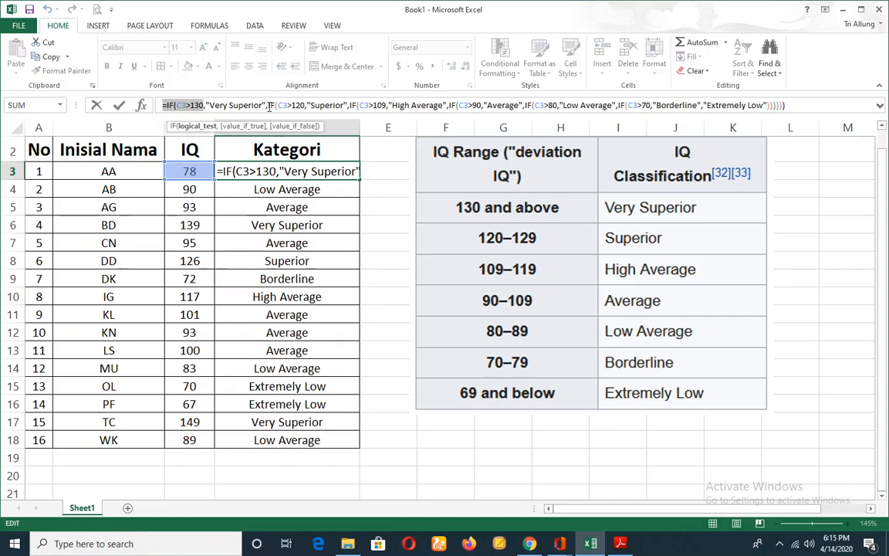
{"action": "left_click_drag", "start_coordinate": [270, 105], "coordinate": [376, 108]}
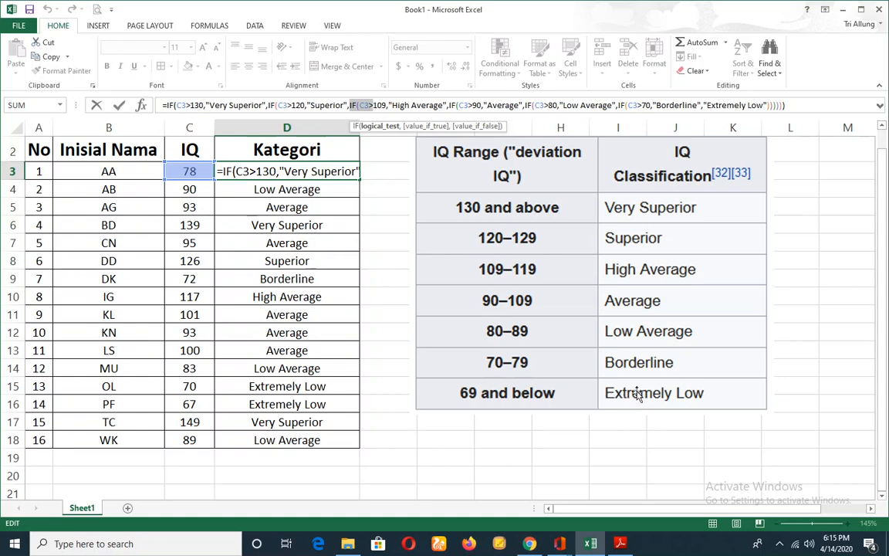
{"action": "left_click", "coordinate": [815, 364]}
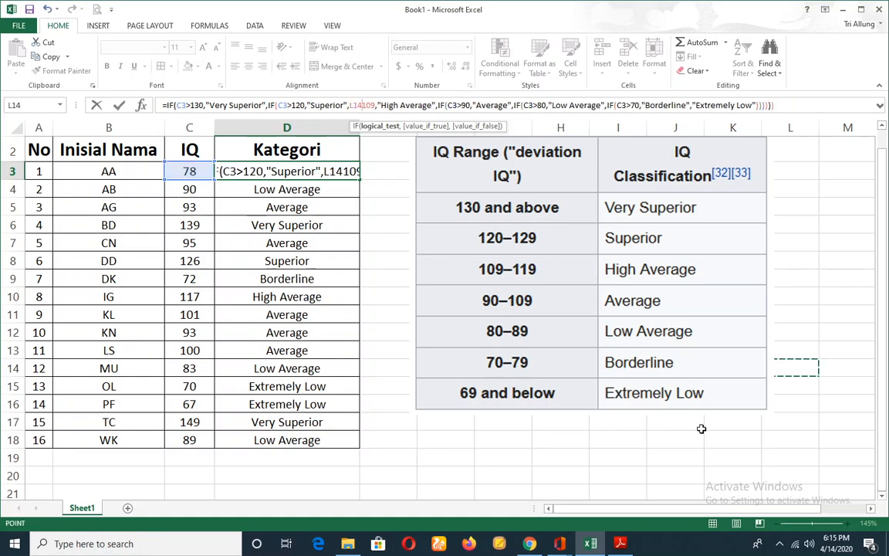
{"action": "key", "text": "Escape"}
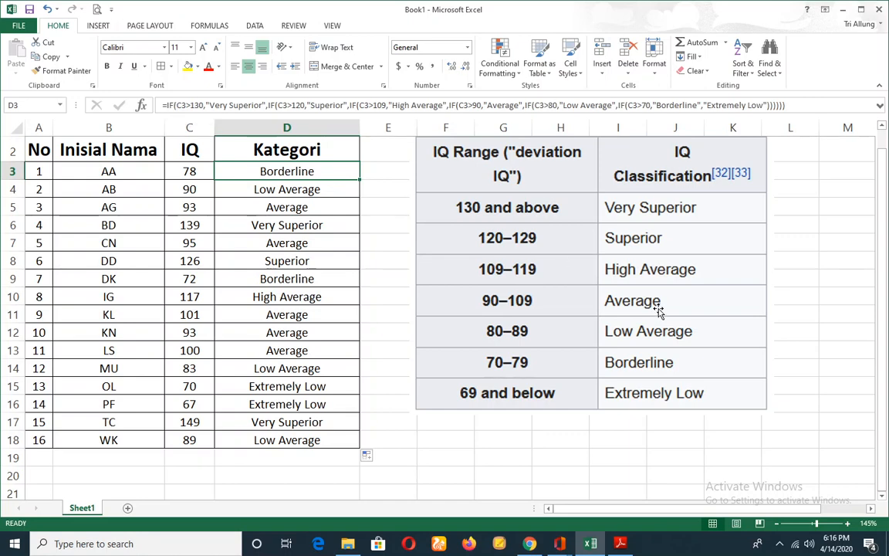
{"action": "right_click", "coordinate": [782, 548]}
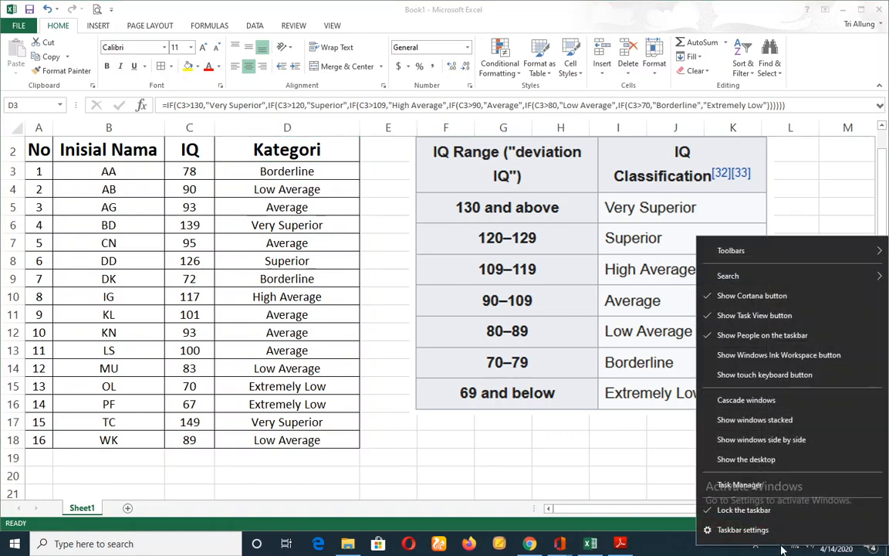
{"action": "left_click", "coordinate": [782, 546]}
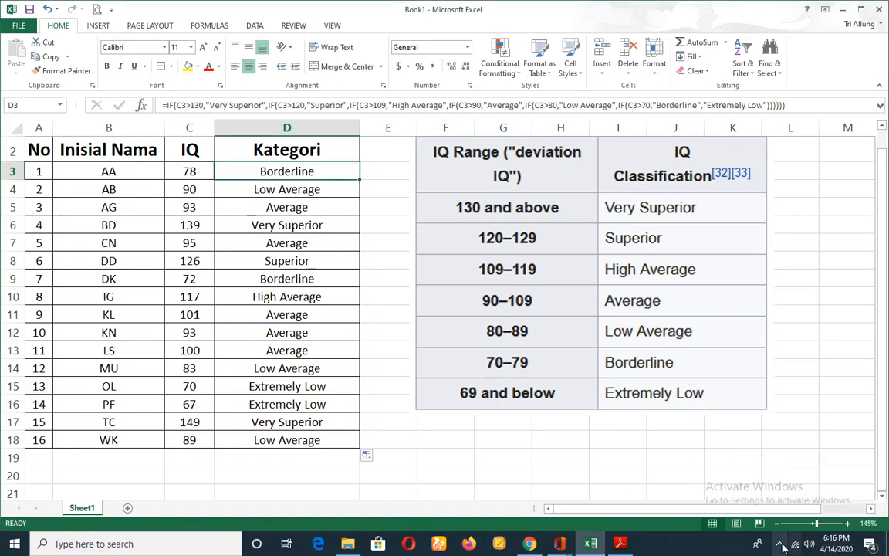